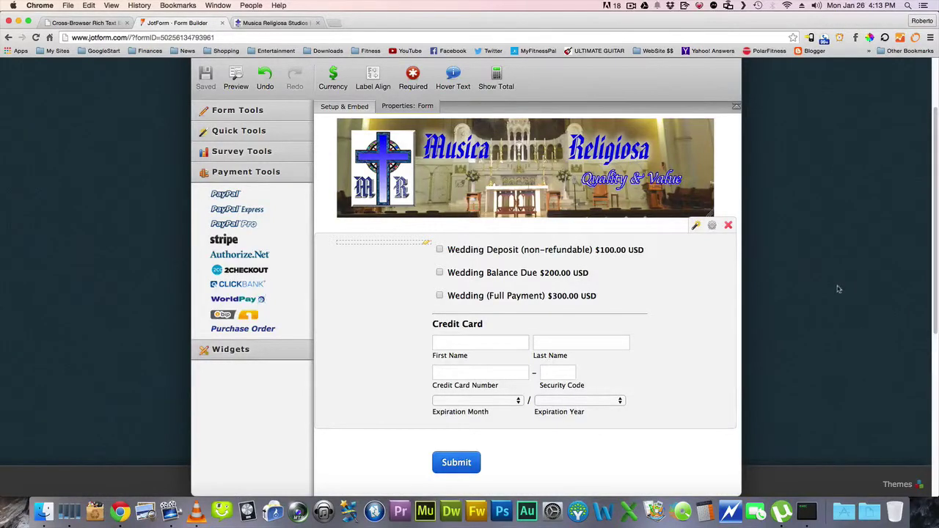
Review the wedding page on the studio website
scroll(774, 240, "up", 2)
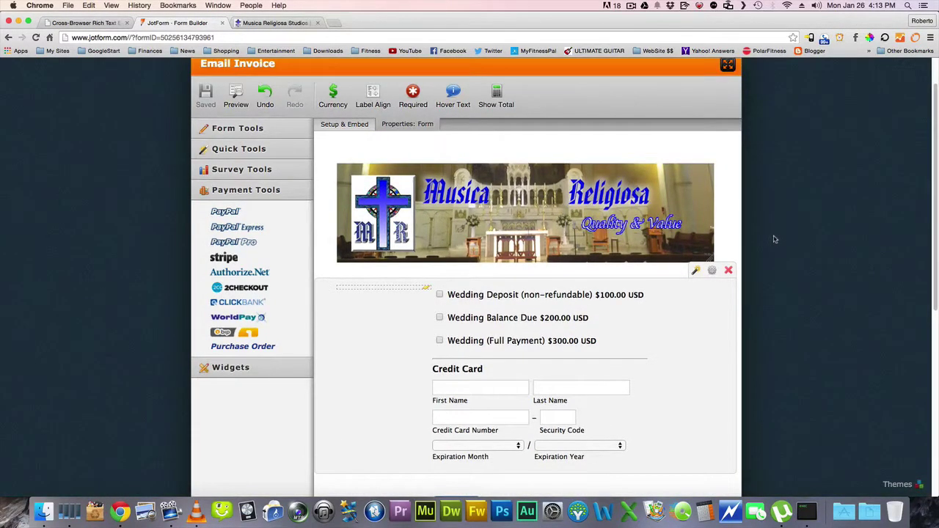
scroll(775, 239, "down", 2)
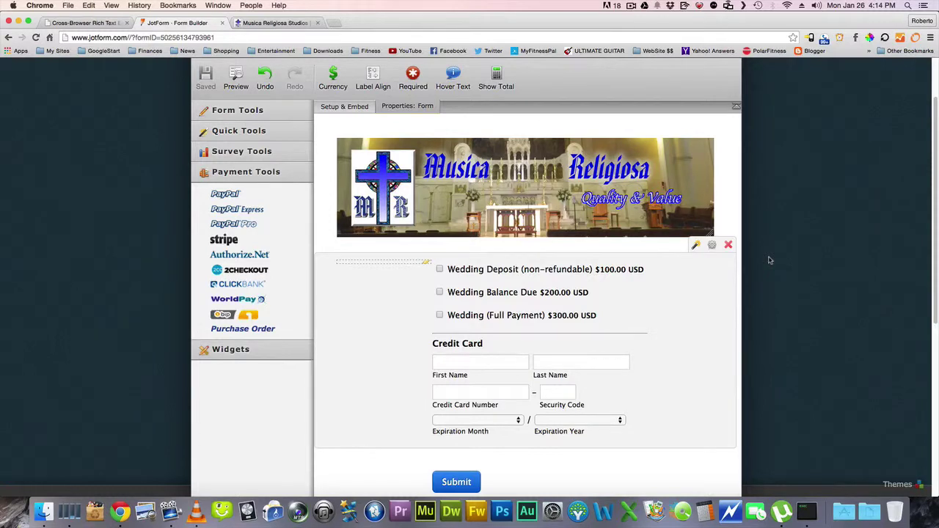
scroll(764, 292, "up", 3)
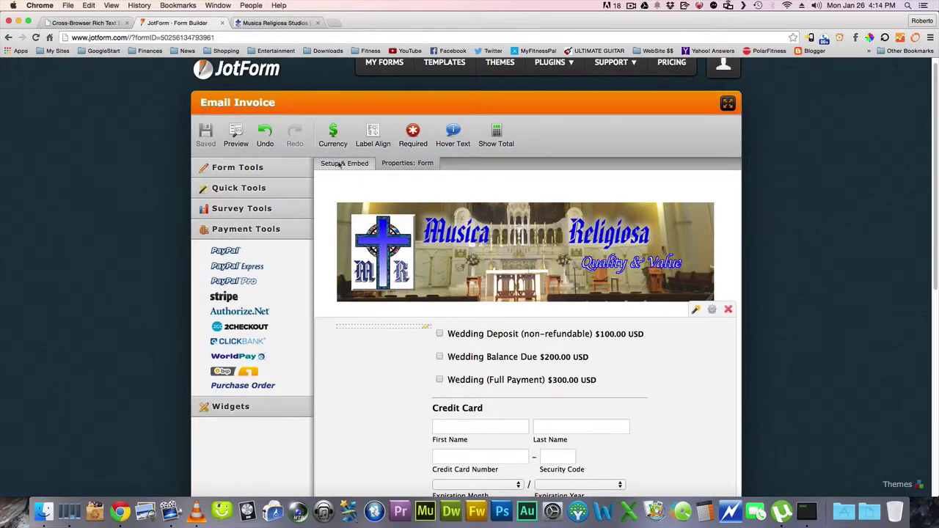
scroll(770, 273, "down", 2)
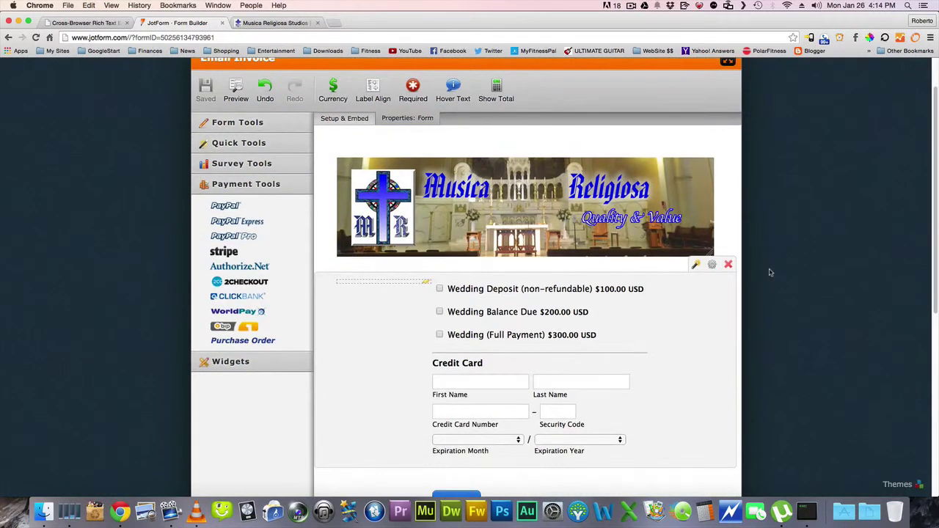
scroll(771, 273, "down", 1)
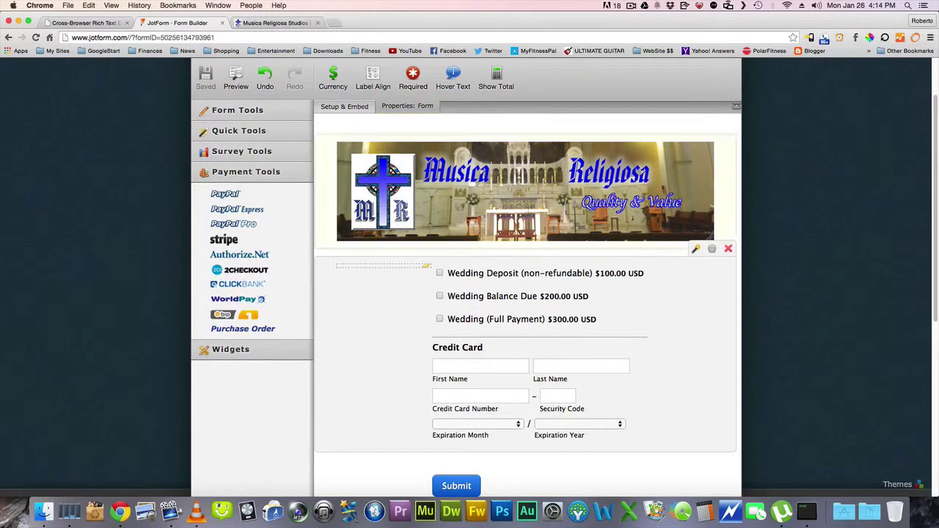
left_click(270, 22)
scroll(147, 143, "up", 8)
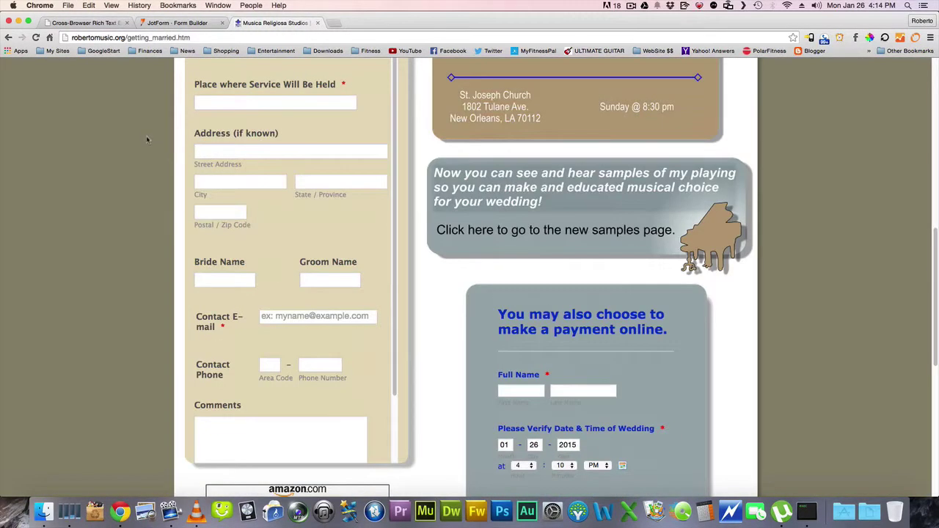
scroll(147, 143, "up", 3)
scroll(132, 143, "down", 8)
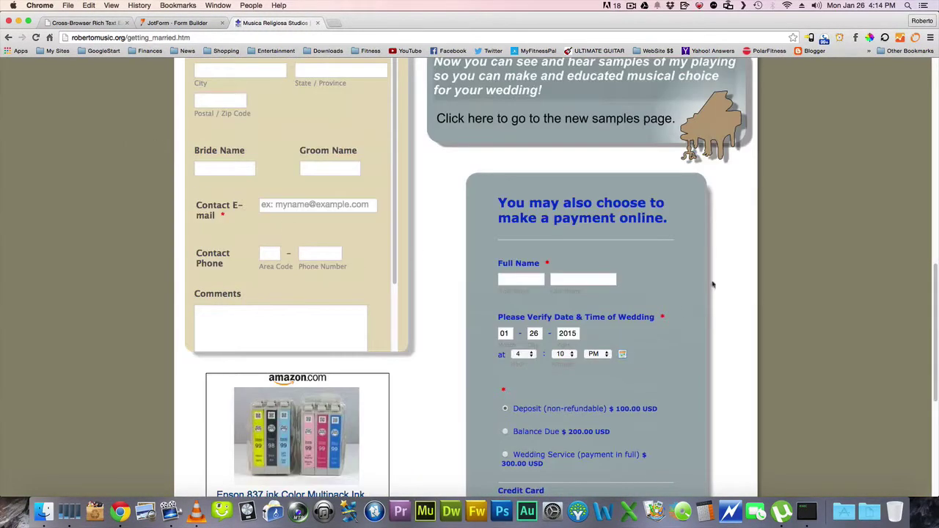
scroll(661, 268, "down", 5)
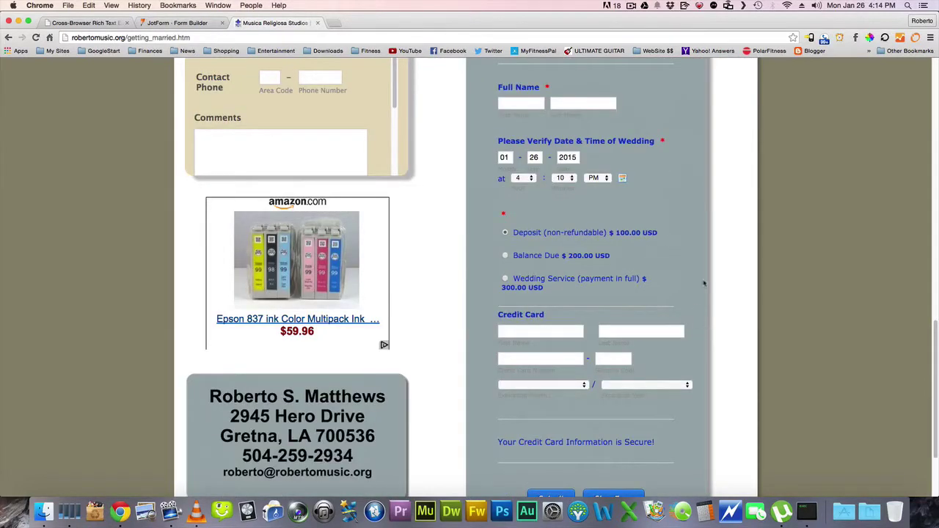
scroll(770, 245, "up", 8)
scroll(770, 245, "up", 7)
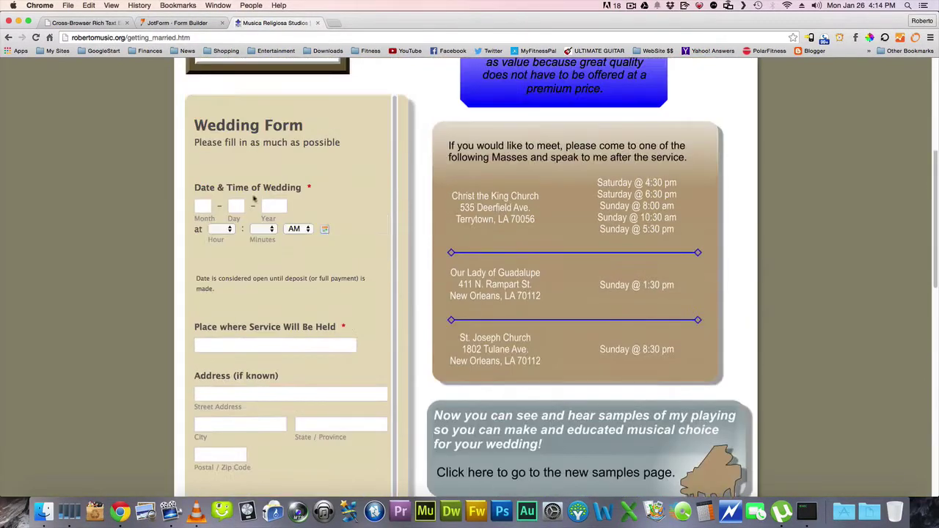
scroll(121, 186, "down", 1)
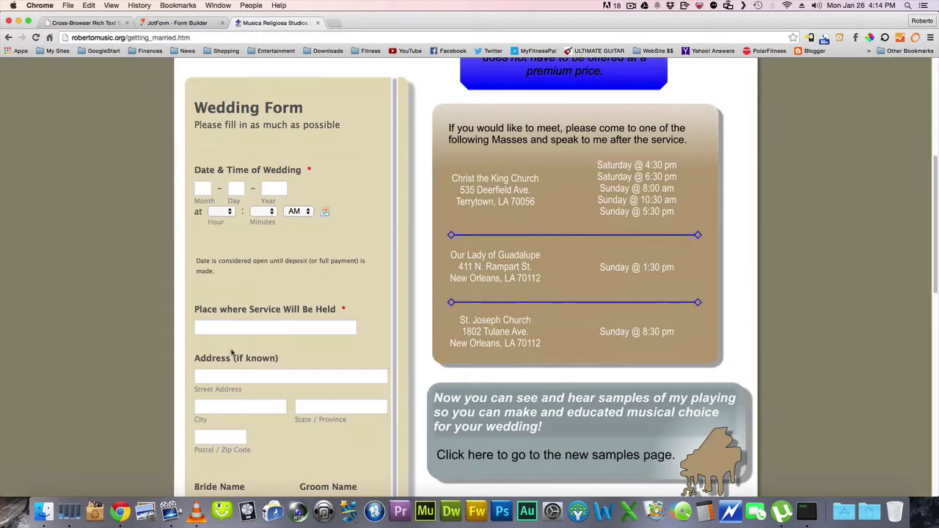
scroll(157, 312, "down", 7)
scroll(140, 302, "down", 4)
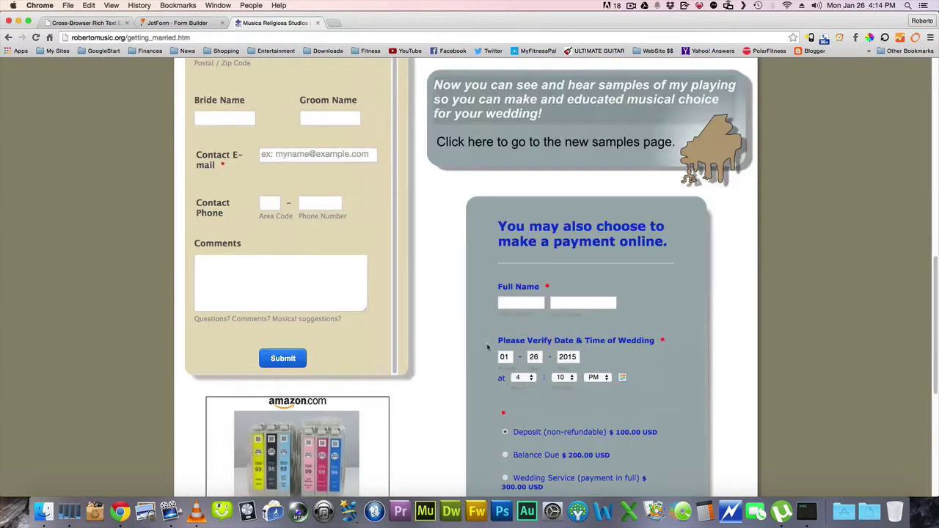
scroll(726, 316, "down", 4)
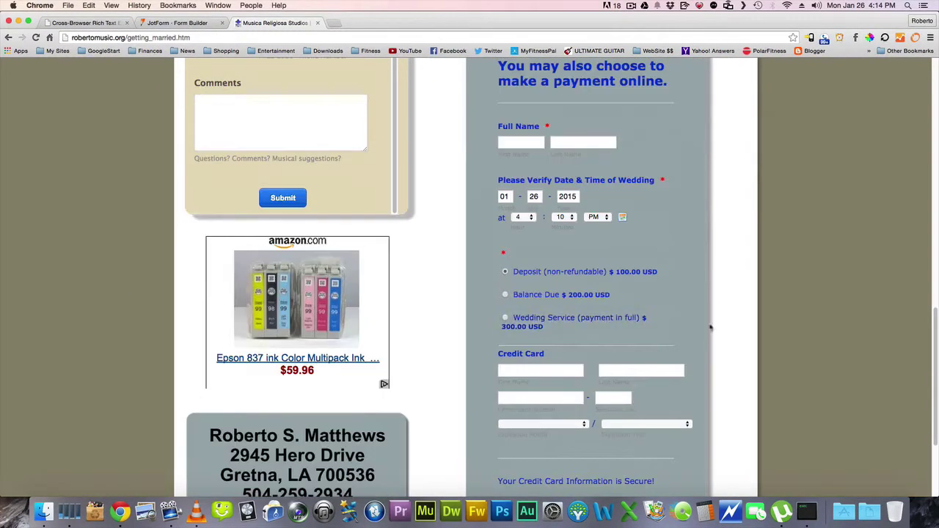
scroll(752, 335, "up", 5)
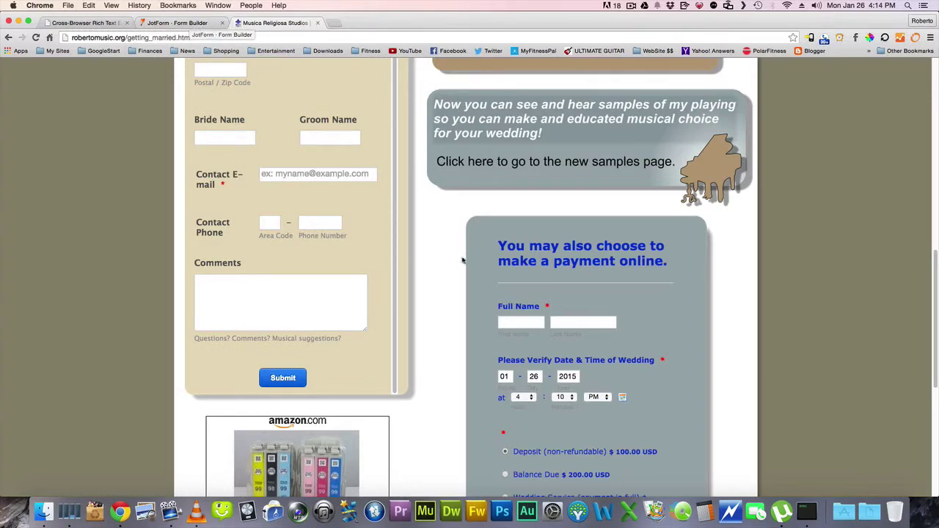
Back in the form builder, delete the banner image and the wedding payment field
left_click(181, 28)
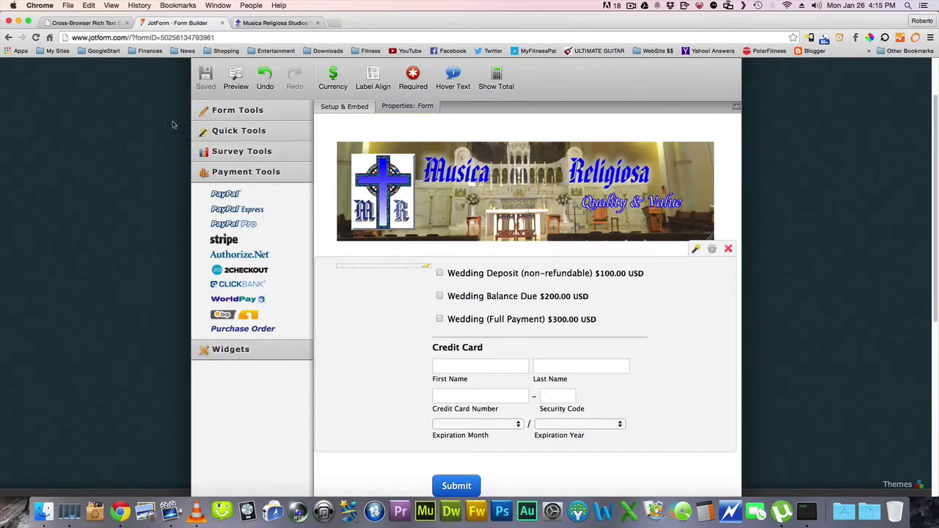
scroll(683, 194, "down", 1)
left_click(683, 194)
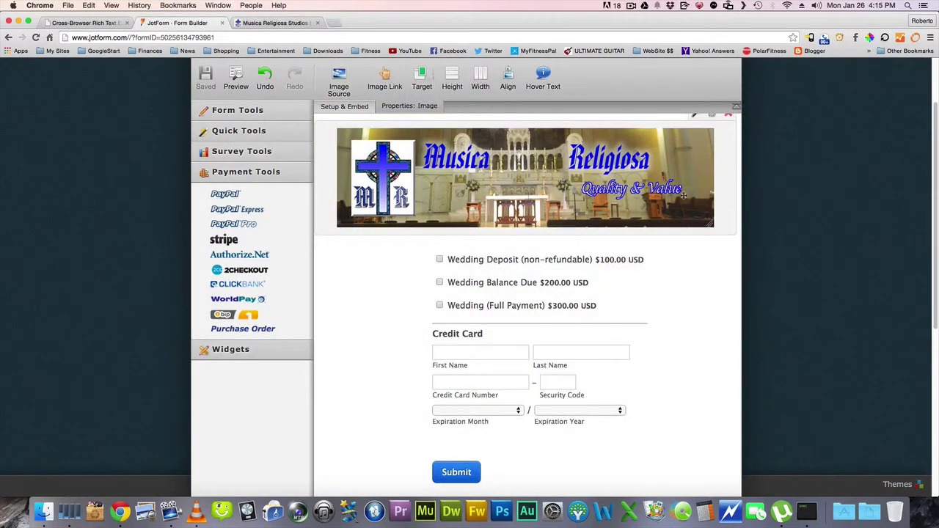
scroll(704, 176, "up", 2)
left_click(728, 161)
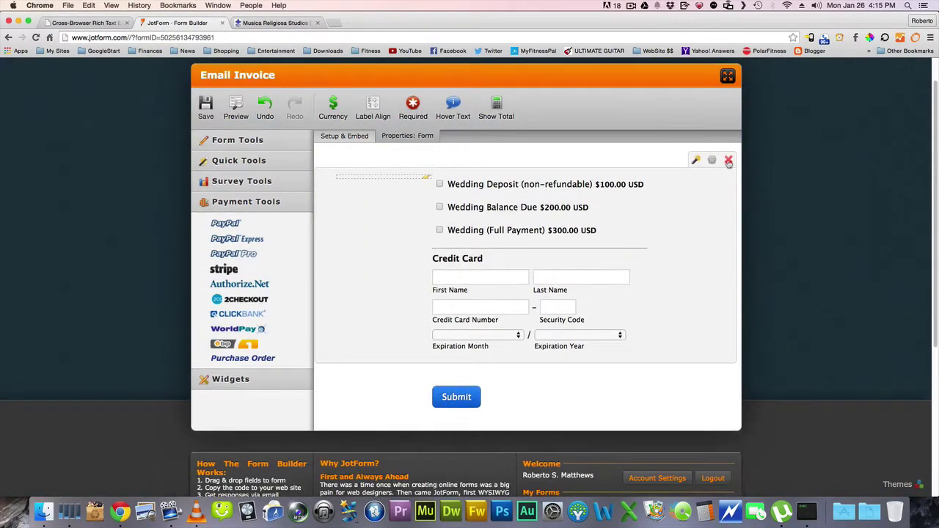
left_click(729, 162)
left_click(535, 308)
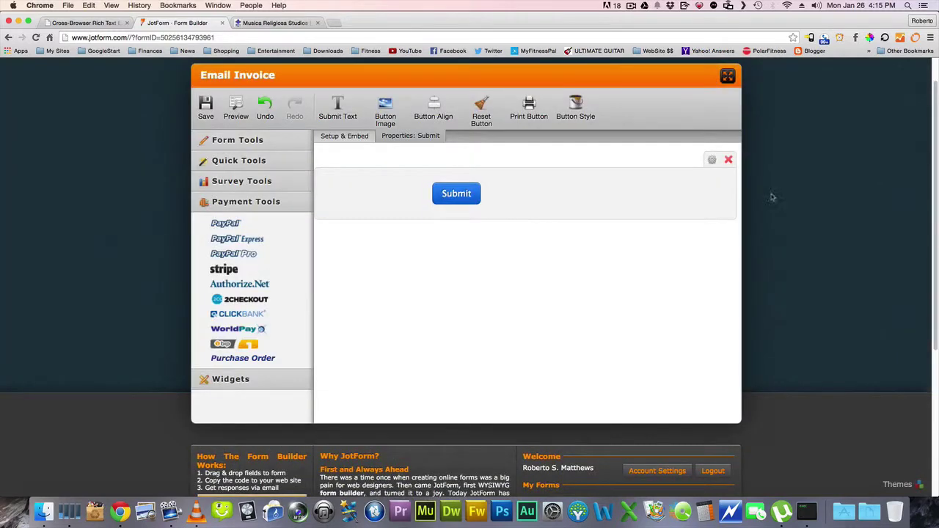
scroll(703, 256, "up", 1)
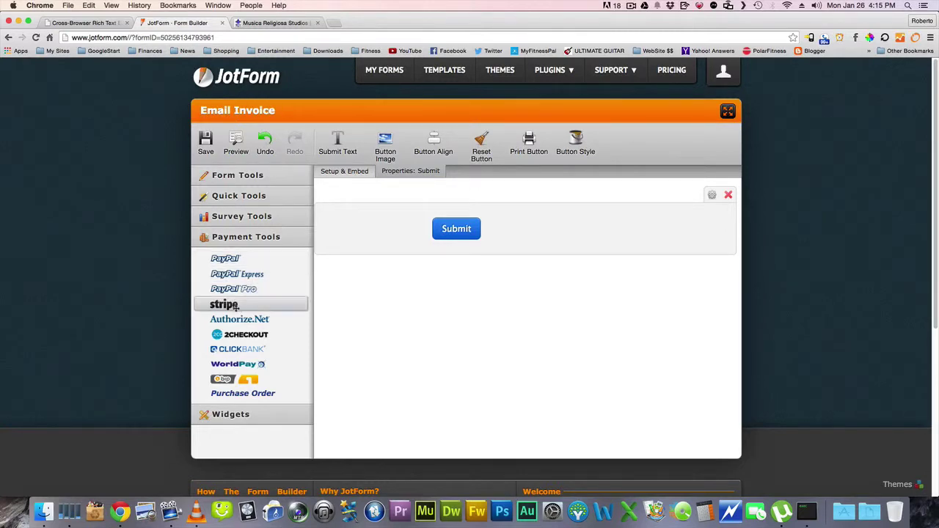
Drop a Stripe payment field above Submit and connect it with the Stripe account
left_click_drag(226, 303, 370, 194)
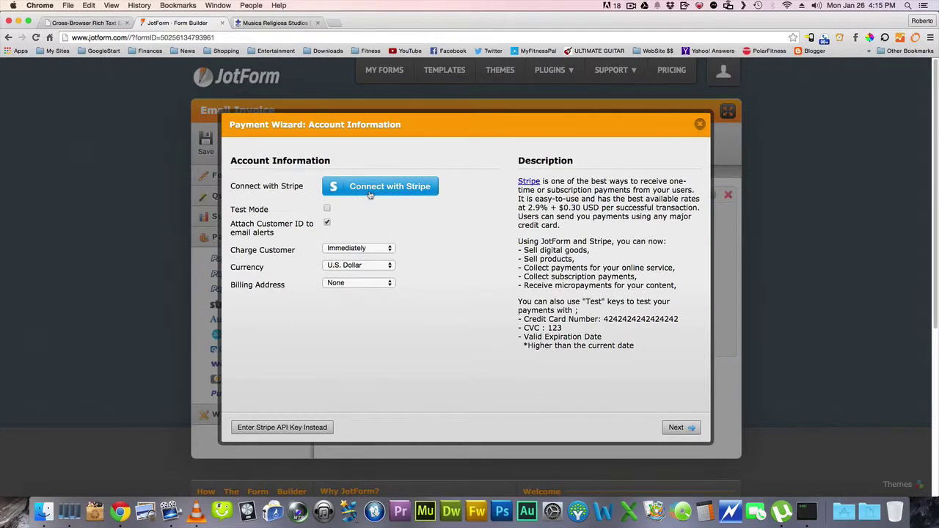
left_click(398, 195)
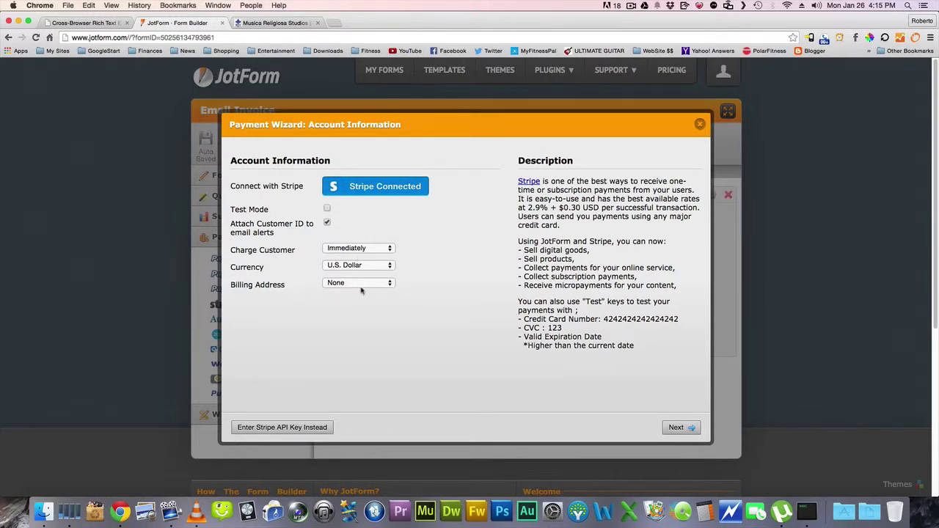
Add a 'Deposit (non-refundable)' product priced $100.00 USD in the Payment Wizard
left_click(673, 427)
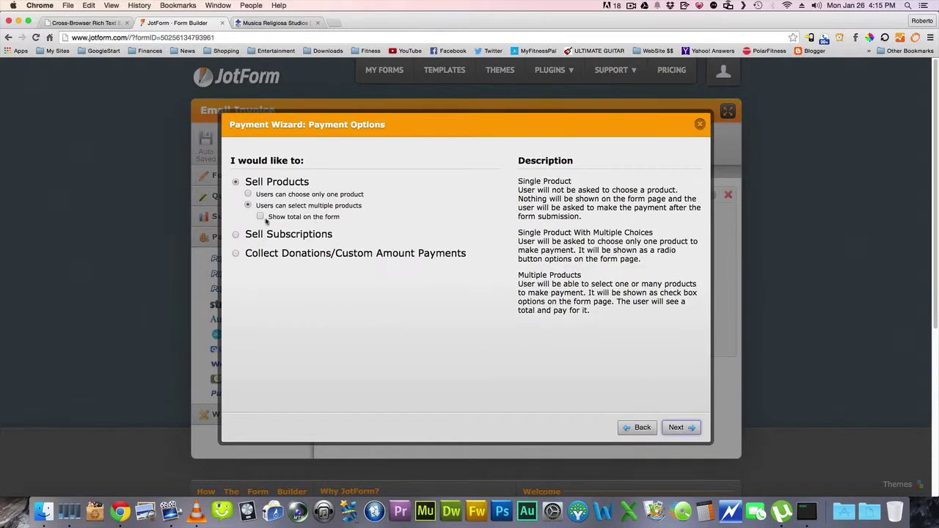
left_click(679, 429)
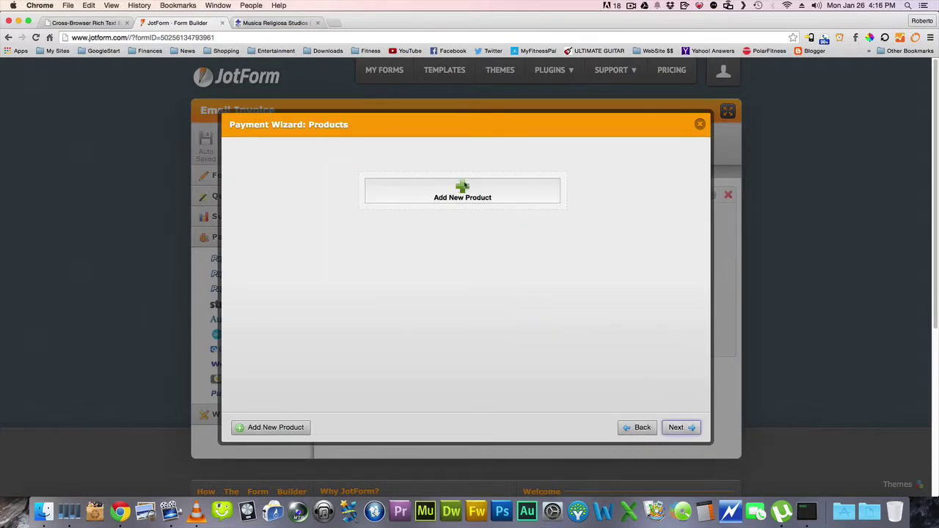
left_click(463, 190)
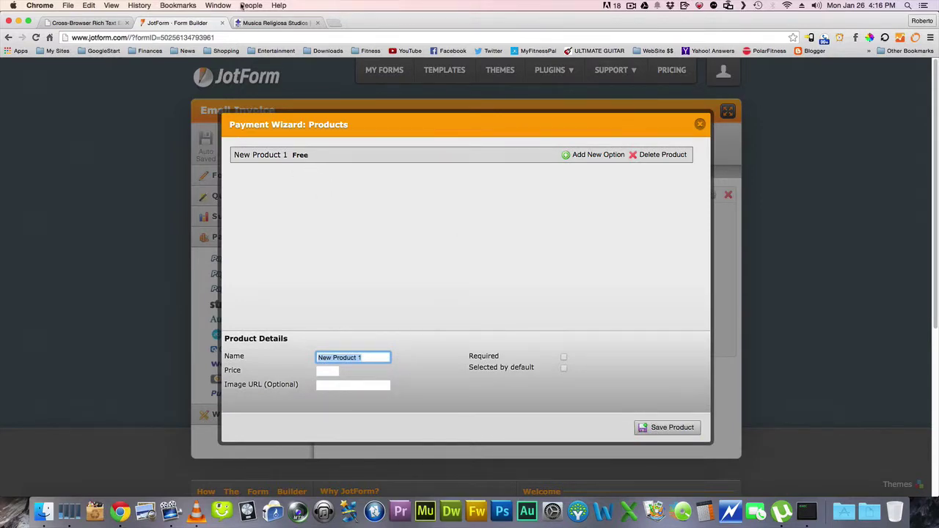
left_click(271, 22)
scroll(511, 377, "down", 5)
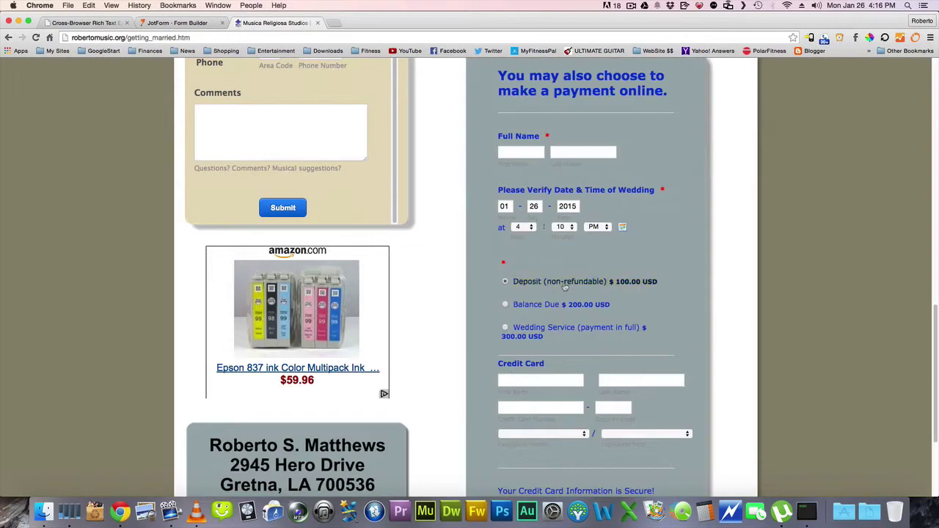
left_click(176, 24)
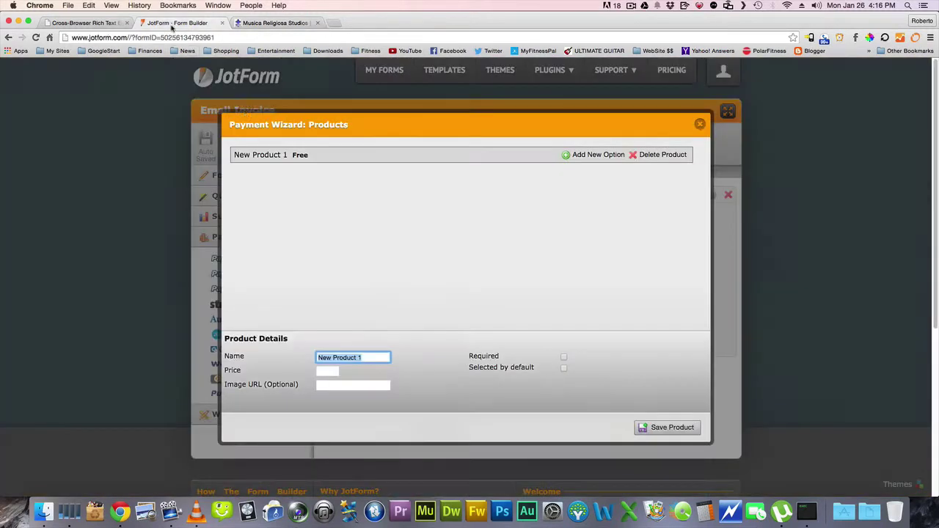
type("Deposit (non-refundable)")
key("Tab")
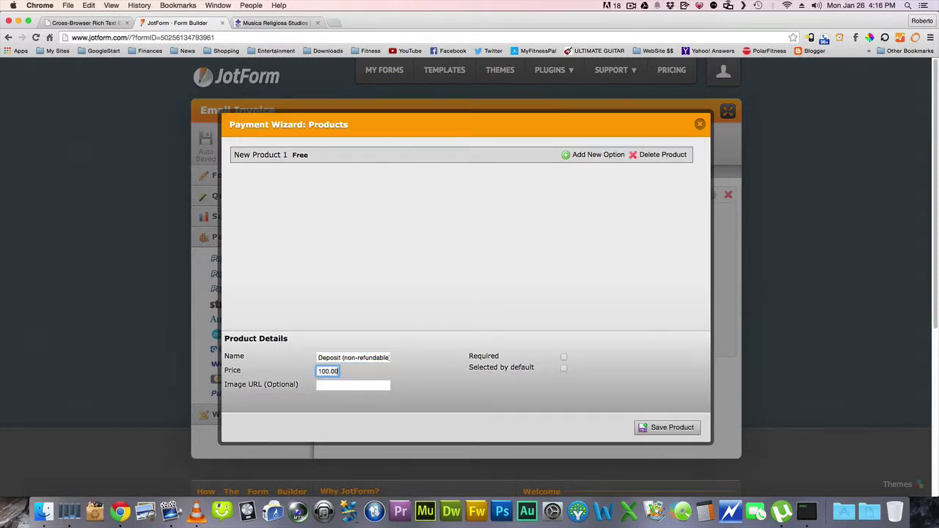
left_click(658, 428)
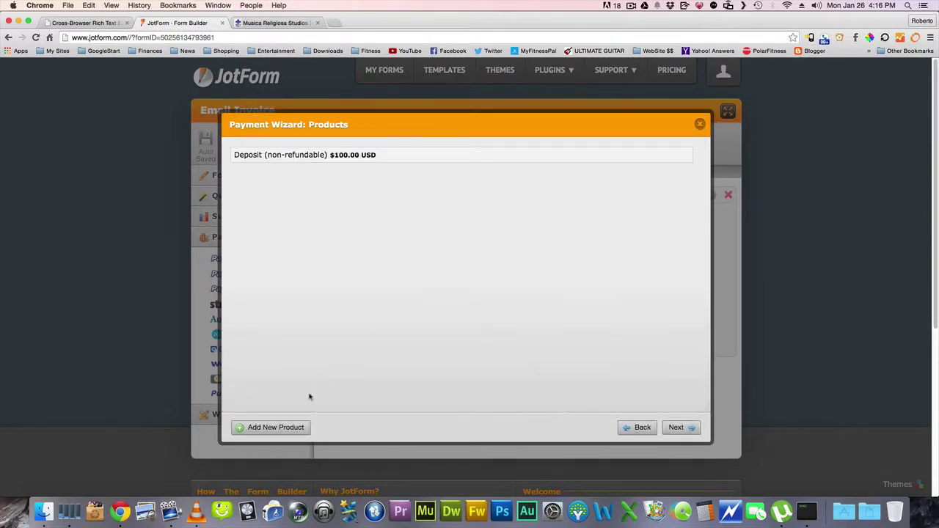
Add a 'Balance Due' product priced $200.00
left_click(272, 428)
left_click(276, 23)
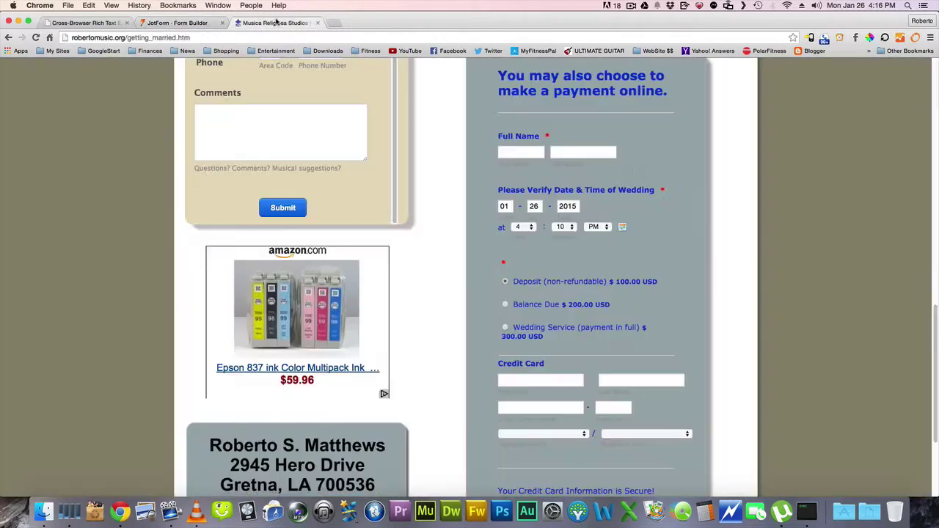
left_click(183, 23)
type("Balance Due")
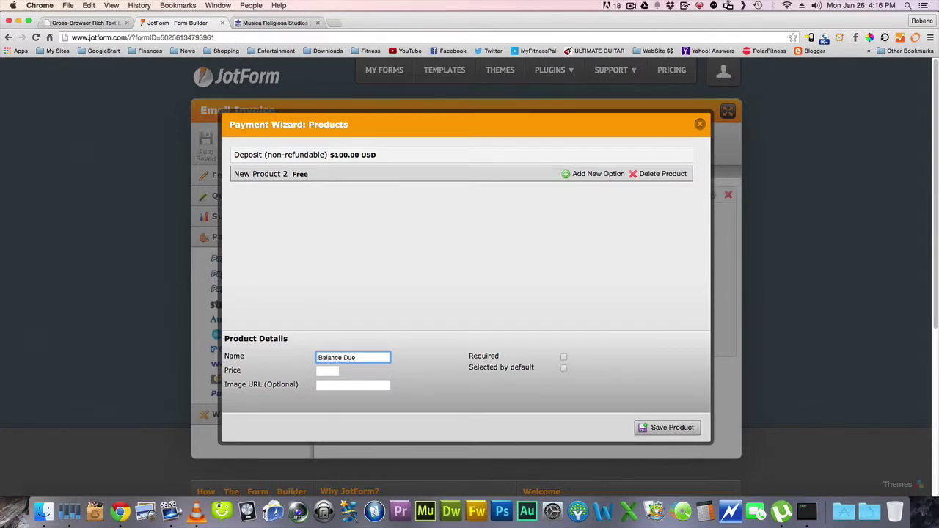
left_click(327, 371)
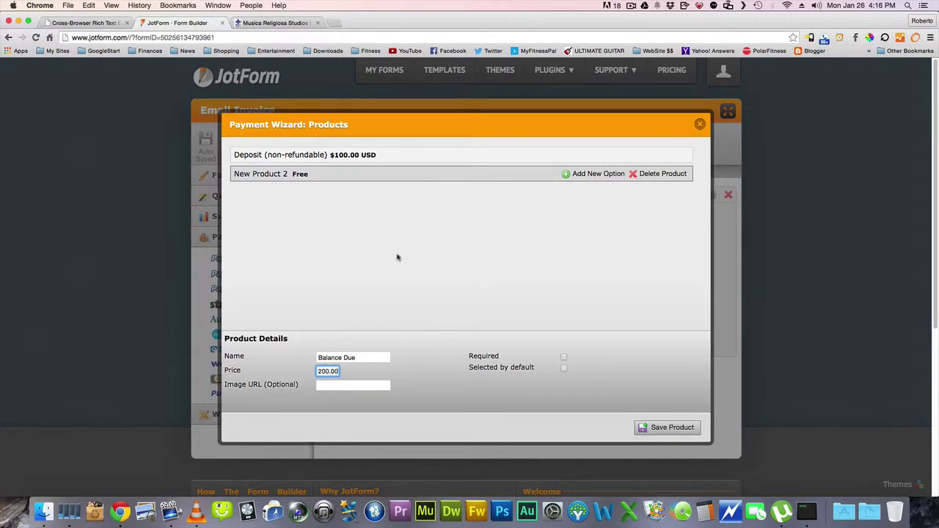
left_click(668, 429)
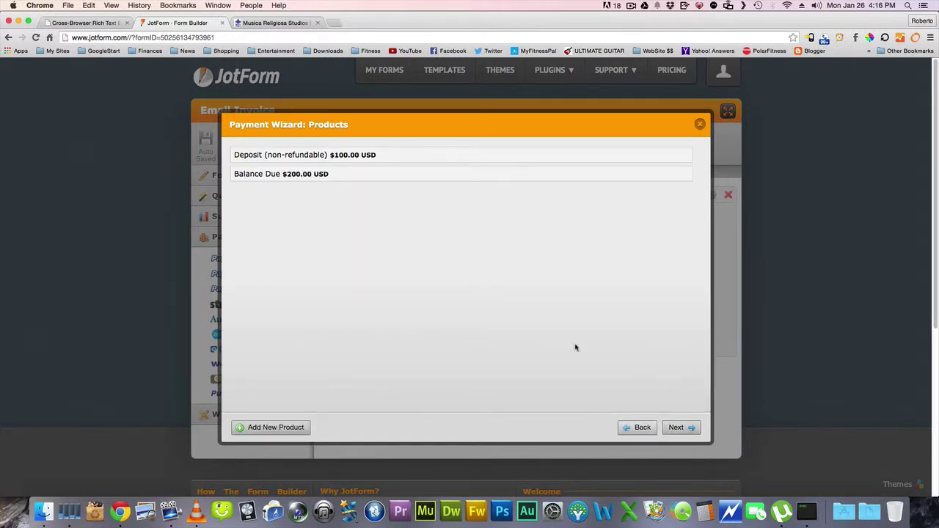
Add 'Wedding Service (payment in full)' at $300.00 and move past the product list
left_click(291, 429)
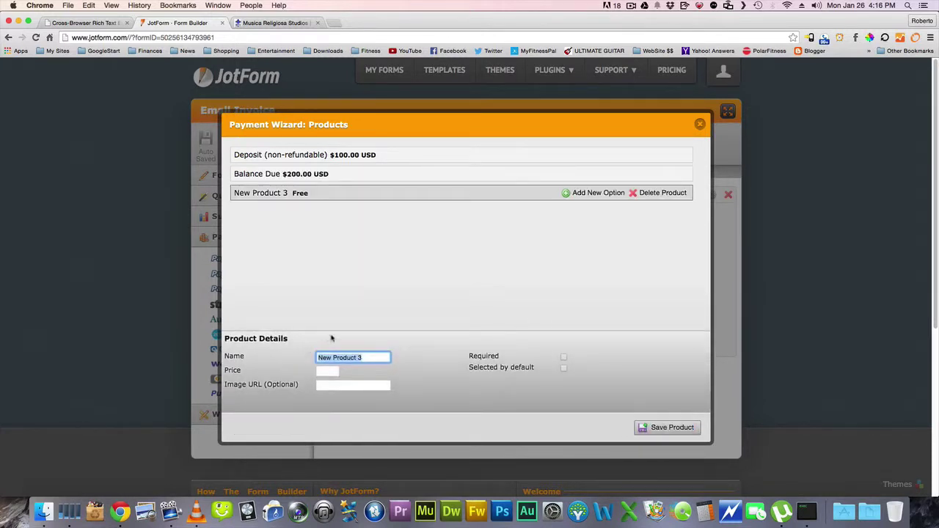
left_click(277, 24)
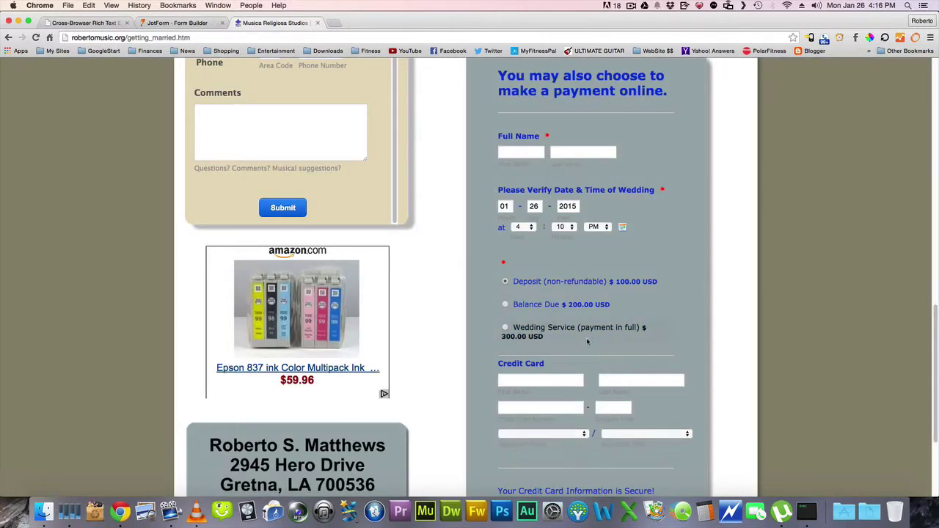
left_click(176, 22)
type("Wedding Servic")
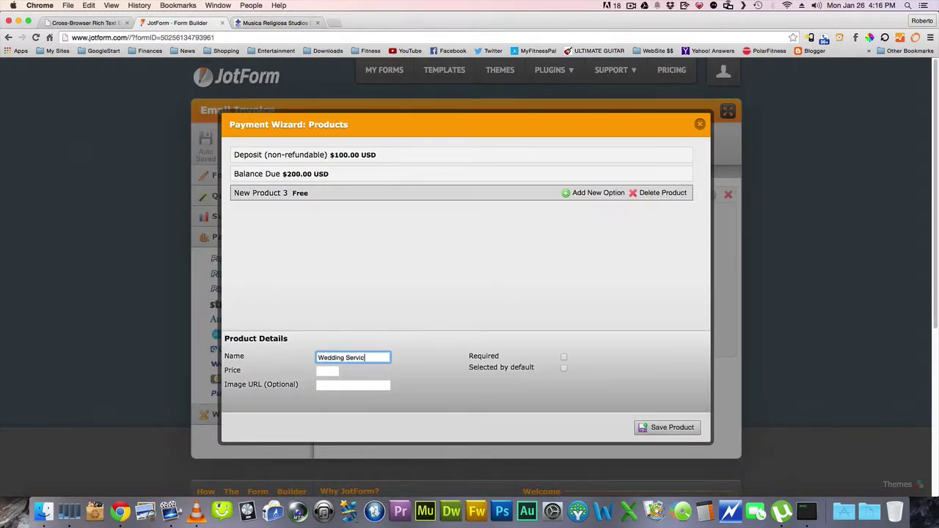
type("e (payment in full)")
key("Tab")
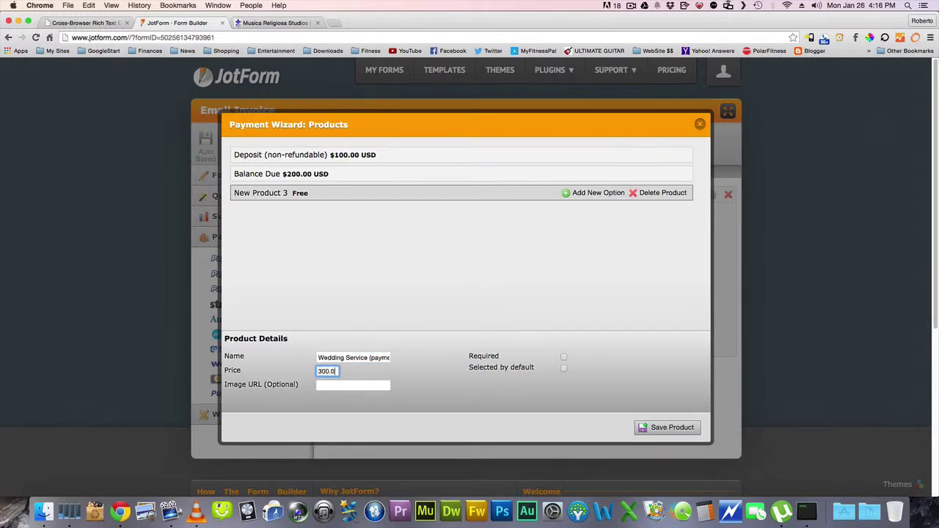
type("300.00")
left_click(667, 427)
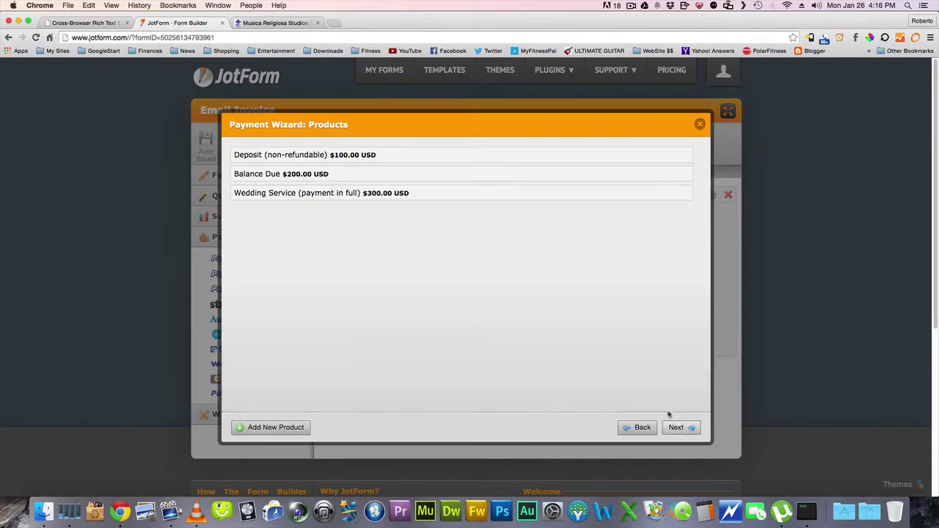
left_click(679, 427)
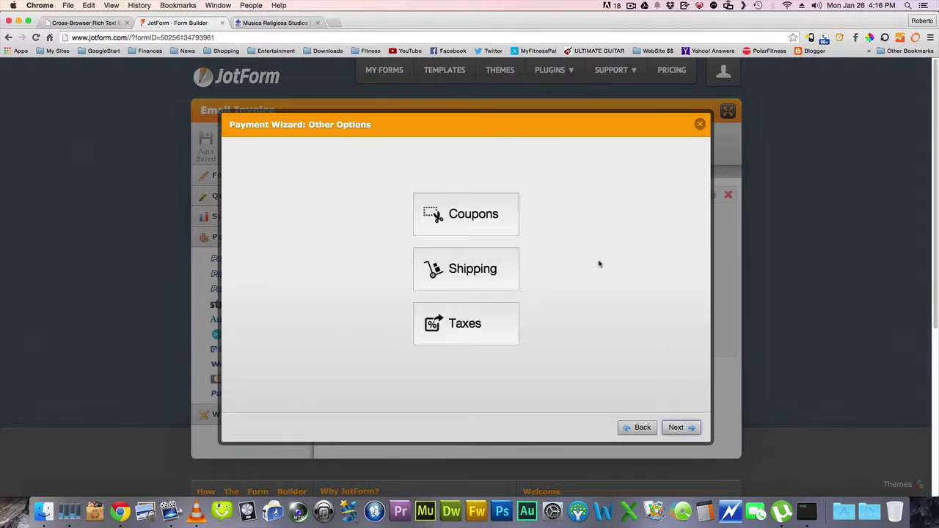
Finish the Payment Wizard without coupons or taxes, then clear the 'My Products' label
left_click(679, 427)
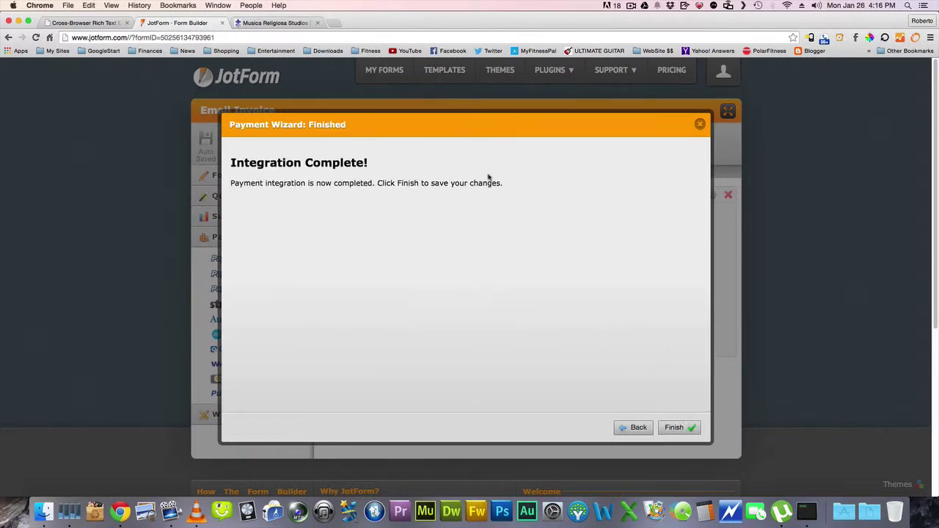
left_click(675, 428)
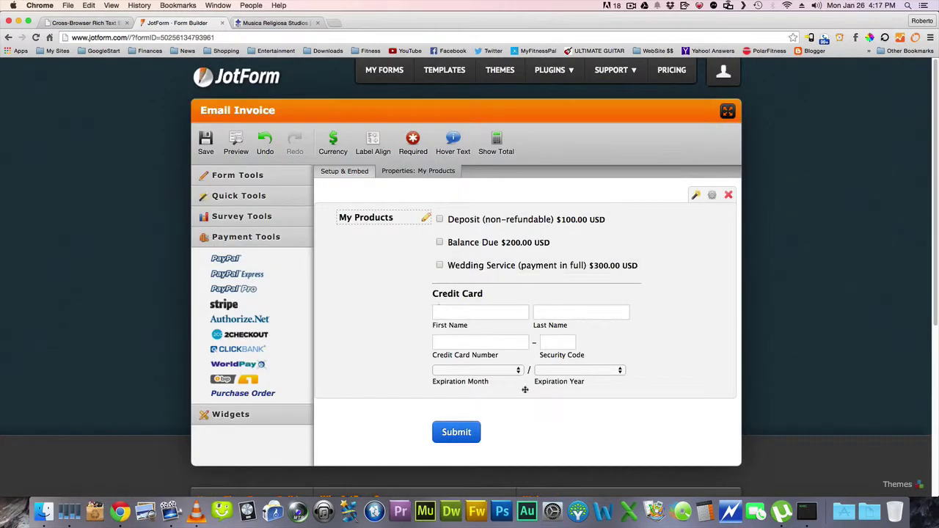
left_click(396, 217)
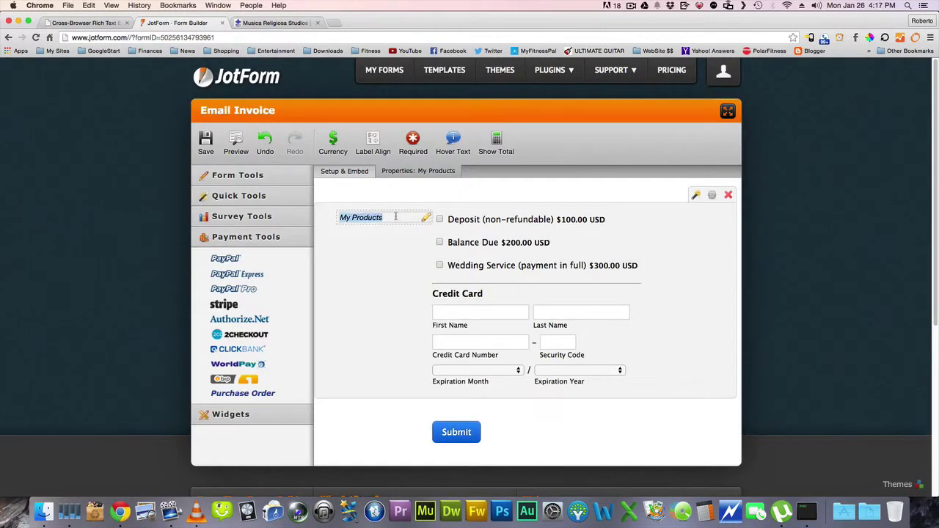
key("BackSpace")
Insert the existing Musica Religiosa banner as an image field at the top, shrunk slightly
left_click(248, 179)
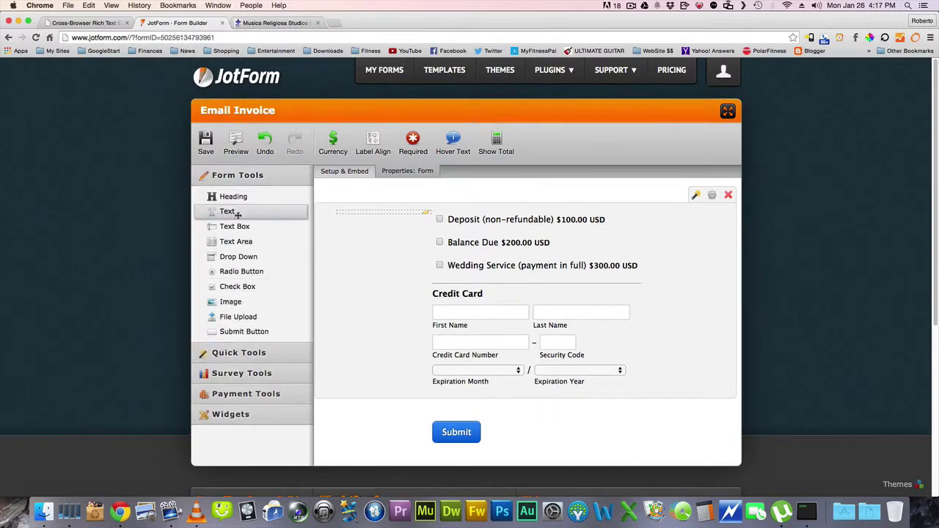
left_click_drag(233, 304, 398, 193)
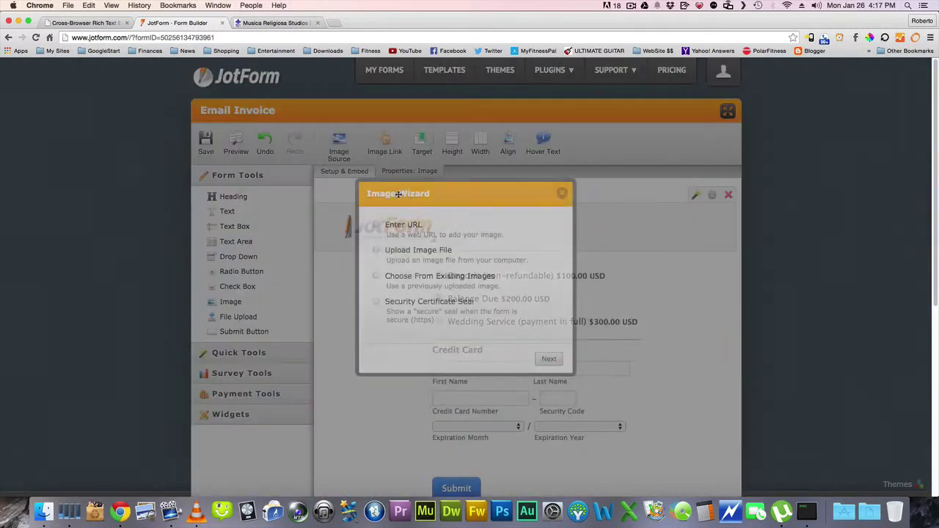
left_click(376, 251)
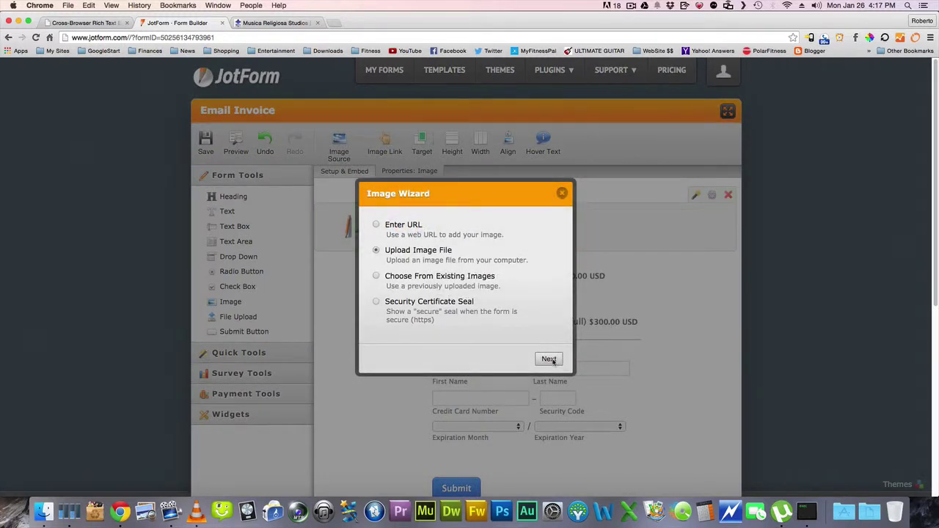
left_click(377, 276)
left_click(549, 359)
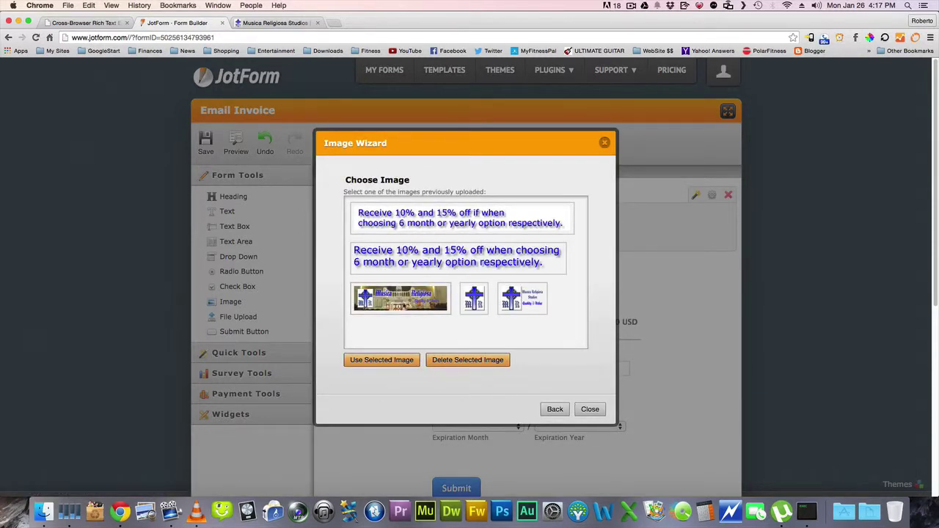
left_click(416, 304)
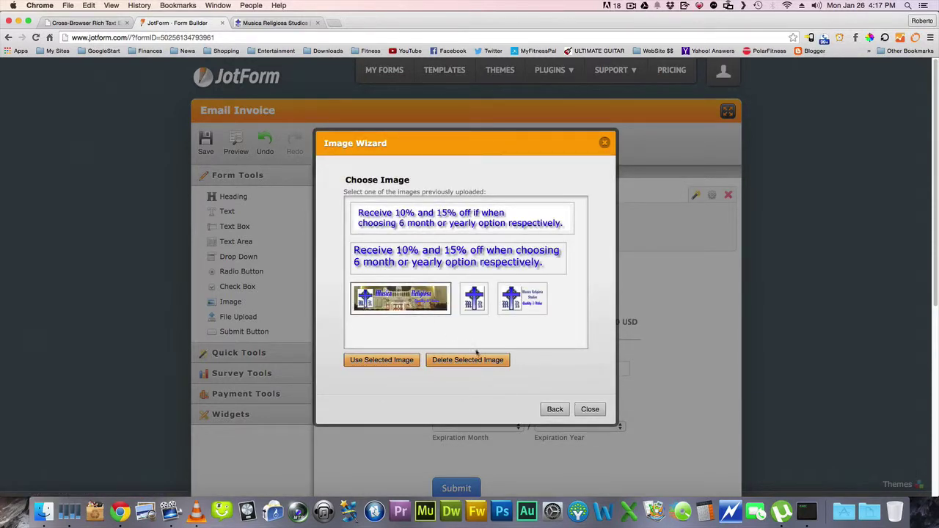
left_click(391, 363)
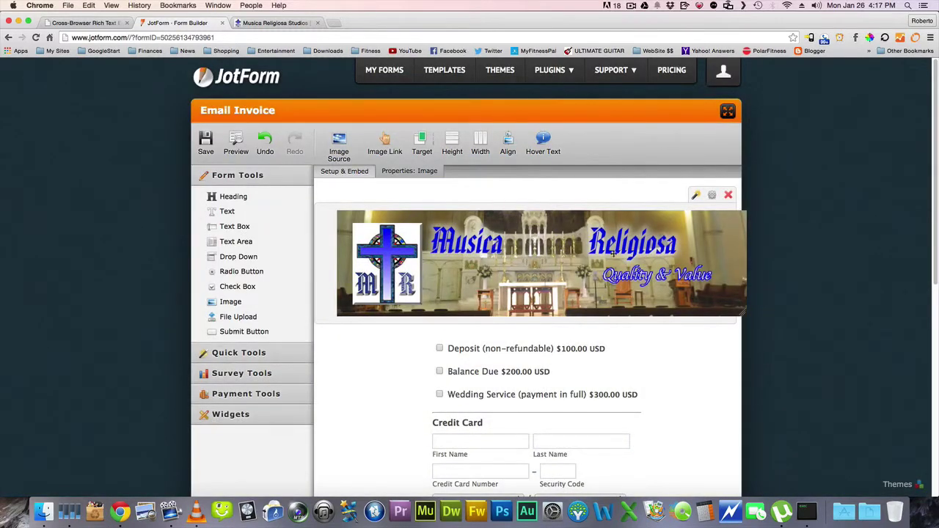
left_click_drag(741, 314, 683, 297)
In the banner's properties, clear the height and set the width to 100%
left_click(712, 195)
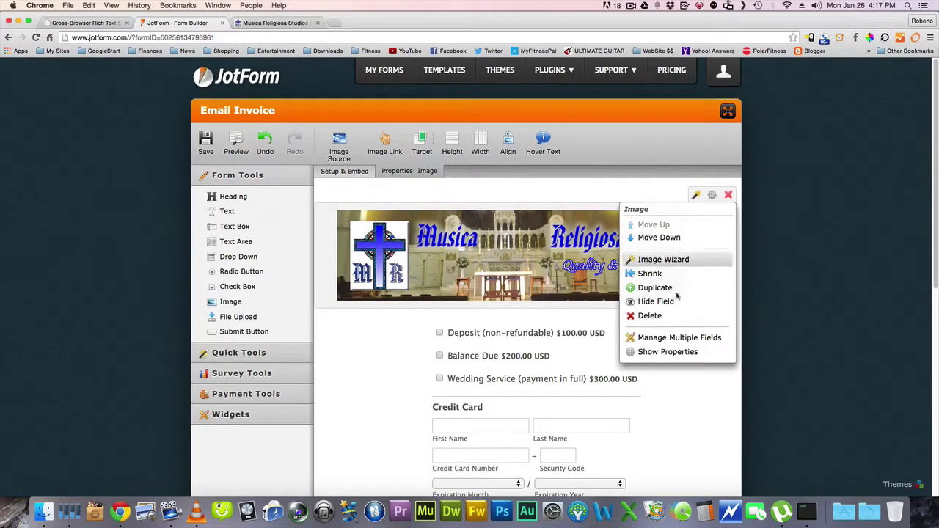
left_click(672, 352)
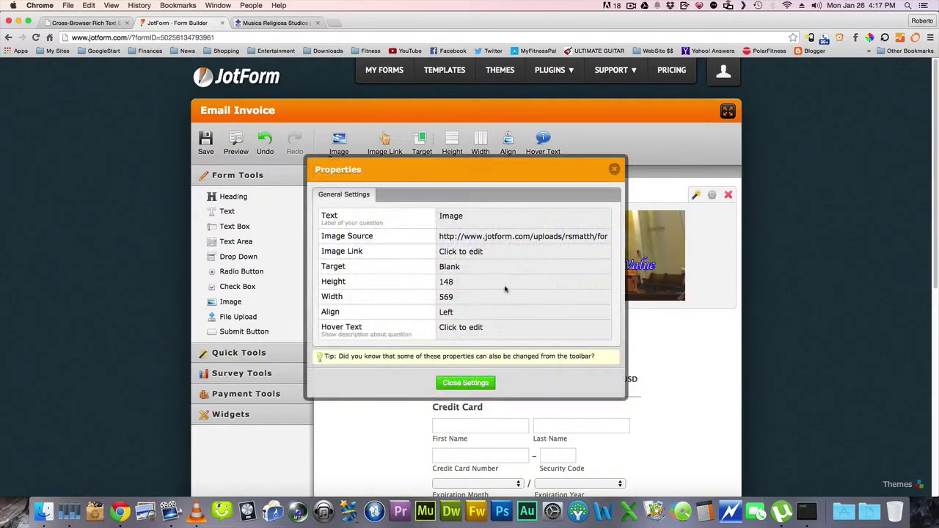
left_click(460, 282)
key("BackSpace")
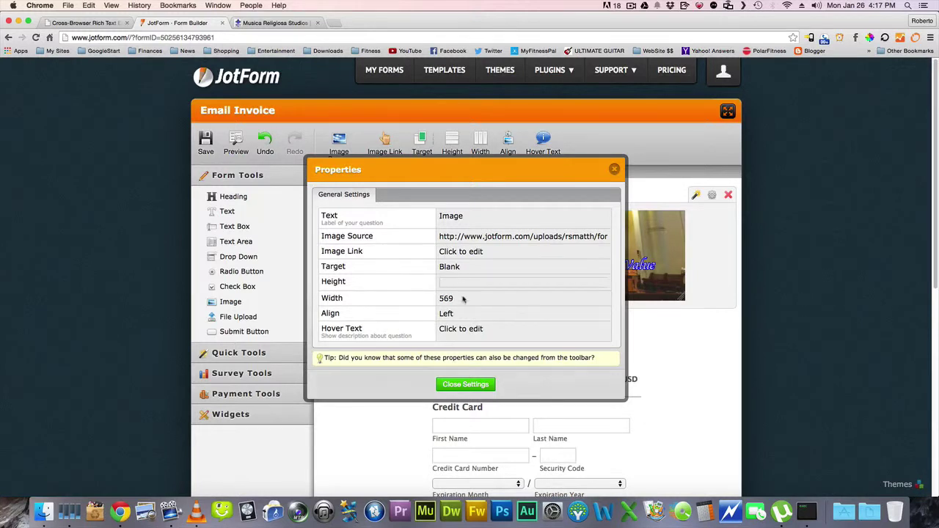
left_click(462, 298)
type("100")
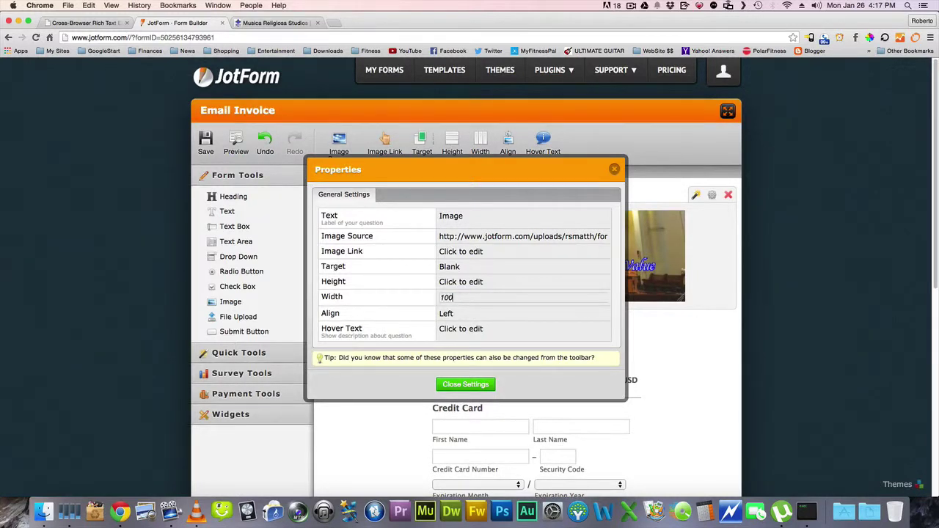
type("%")
key("Return")
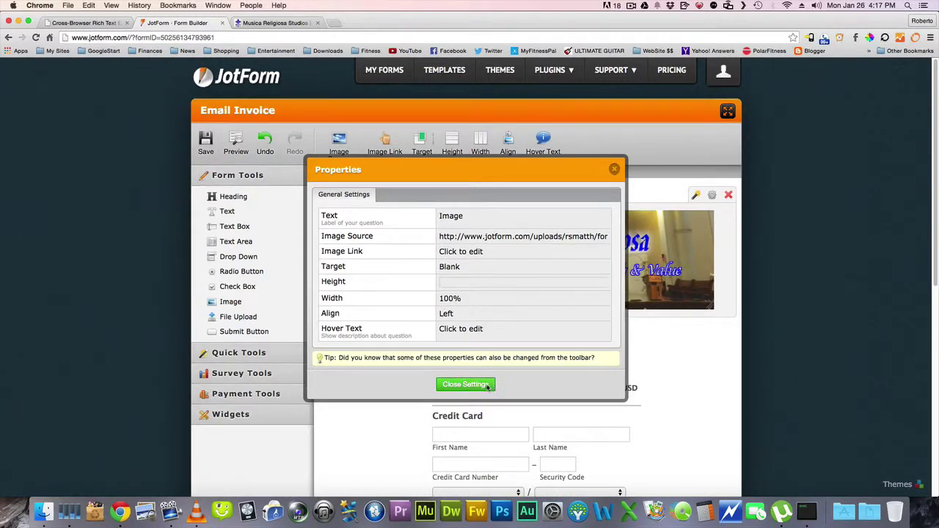
left_click(486, 387)
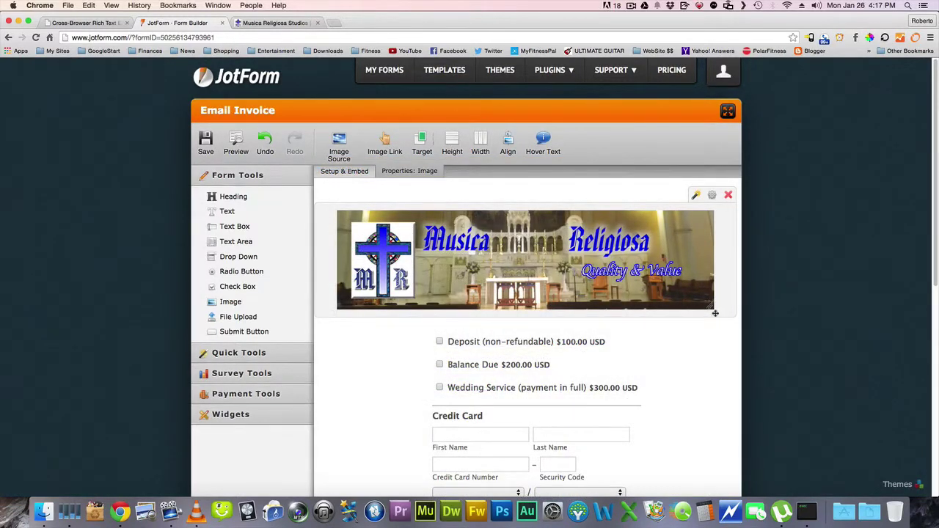
scroll(690, 273, "down", 2)
scroll(650, 310, "up", 1)
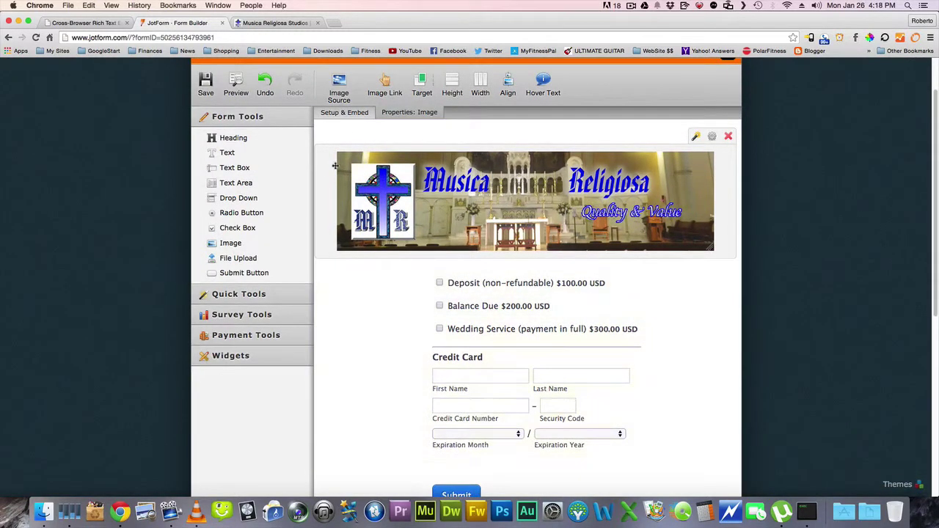
left_click(236, 84)
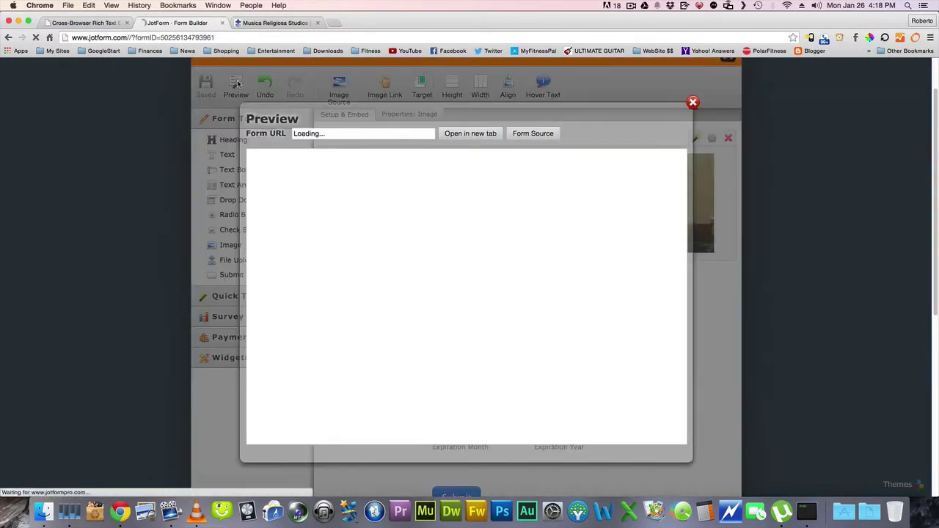
scroll(646, 277, "down", 2)
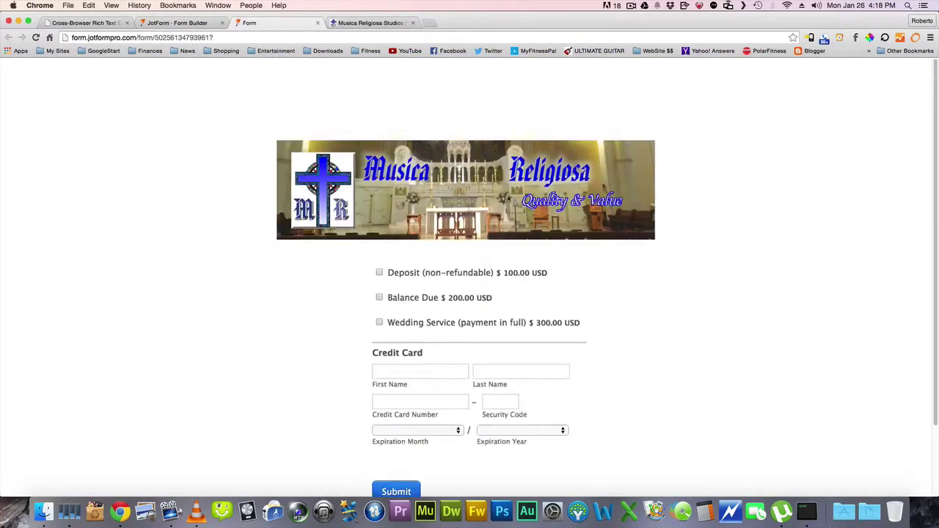
scroll(430, 245, "down", 2)
scroll(436, 247, "up", 2)
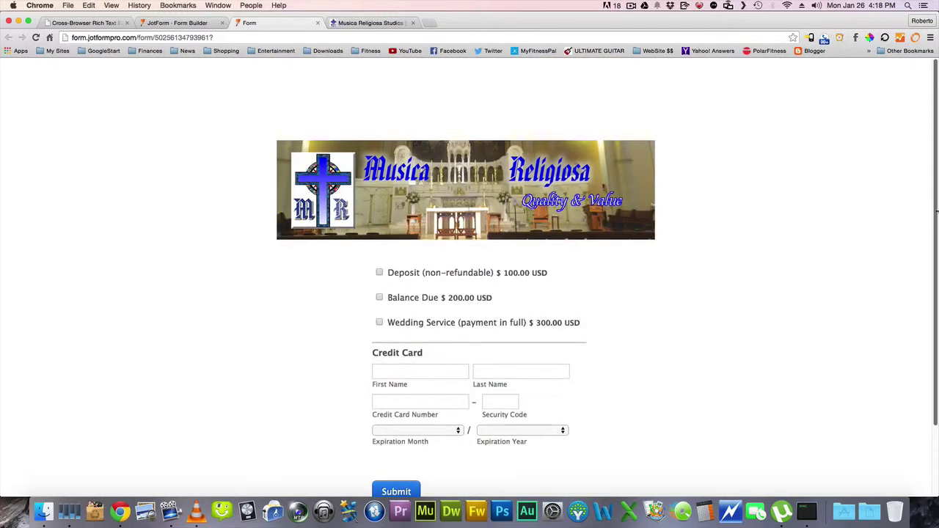
left_click_drag(937, 213, 903, 318)
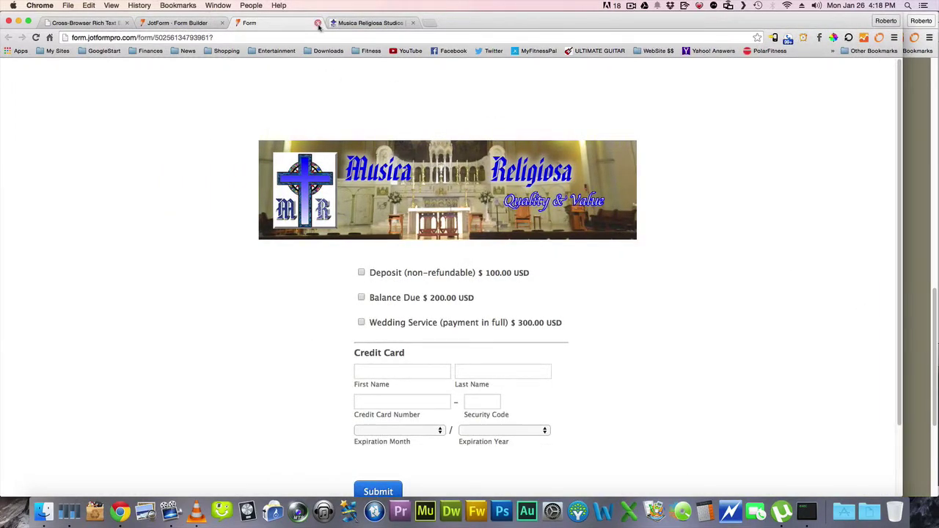
left_click(317, 23)
left_click(674, 103)
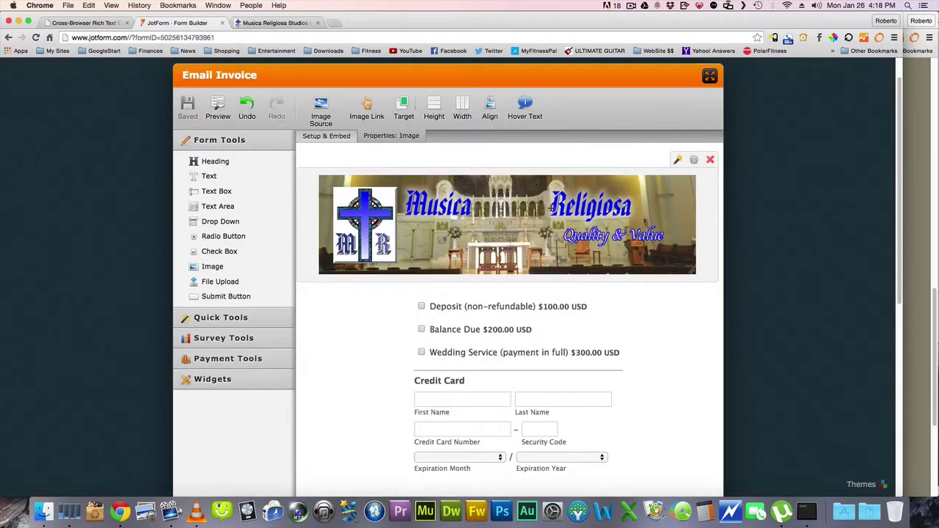
left_click(311, 152)
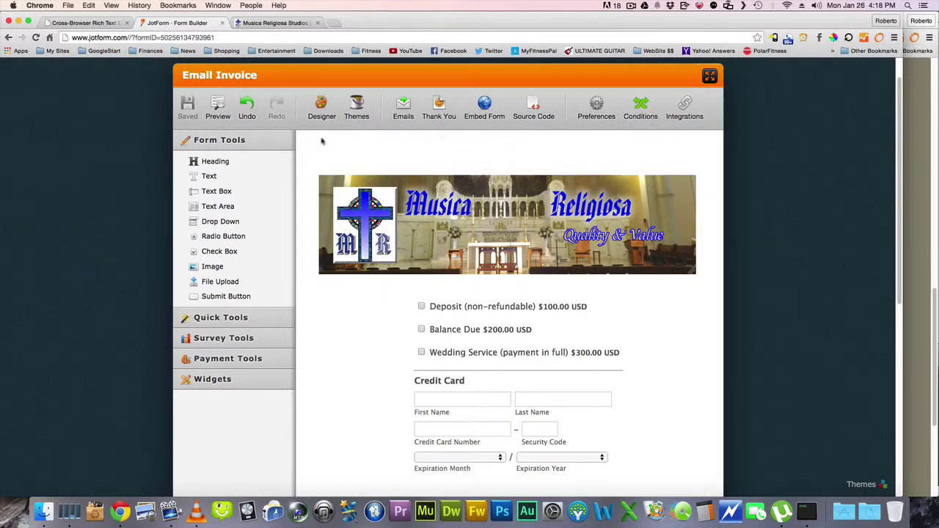
left_click(320, 105)
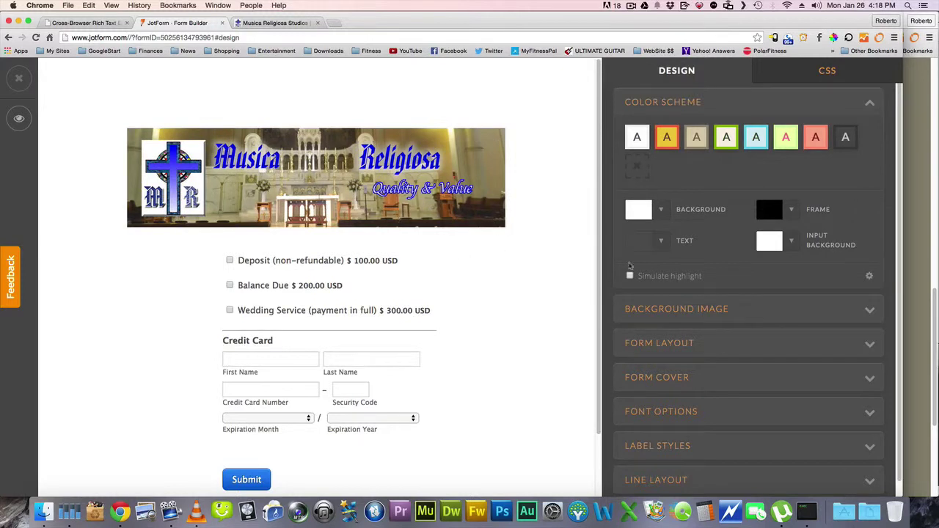
left_click(701, 350)
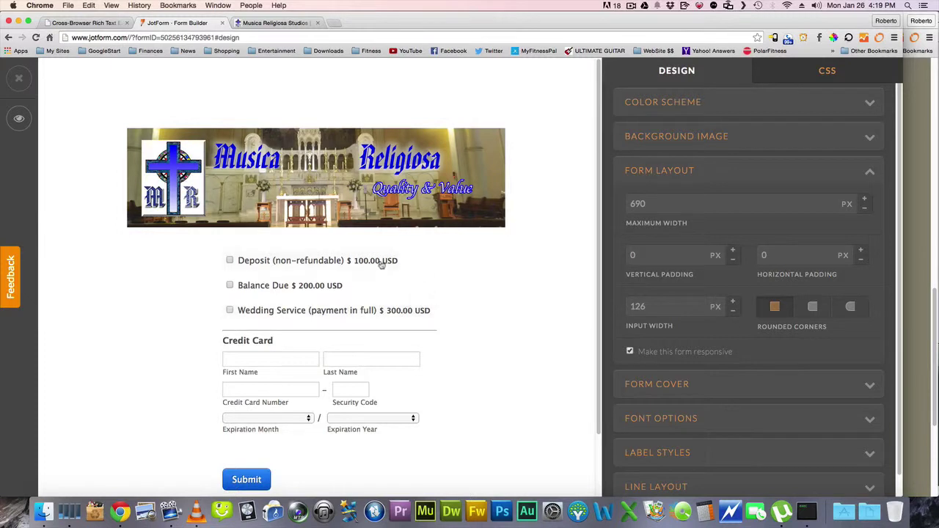
left_click(314, 478)
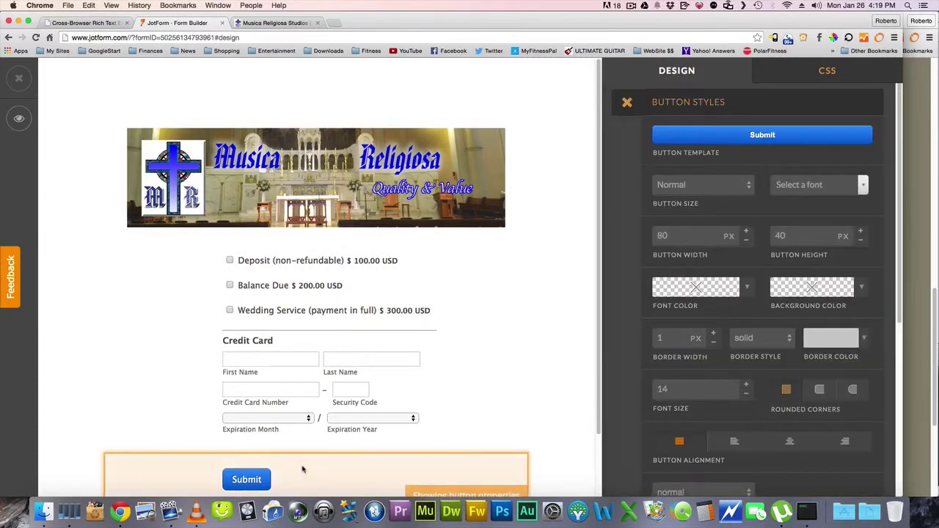
left_click(711, 142)
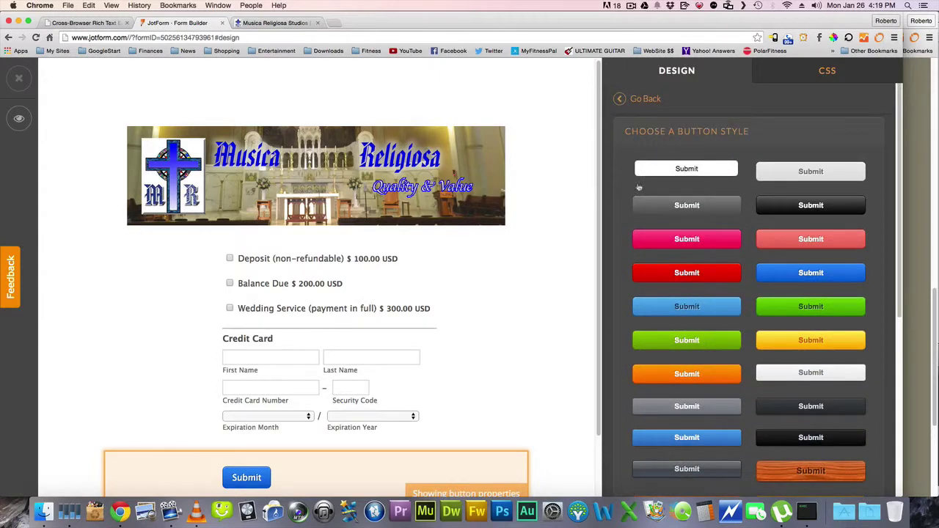
left_click(621, 98)
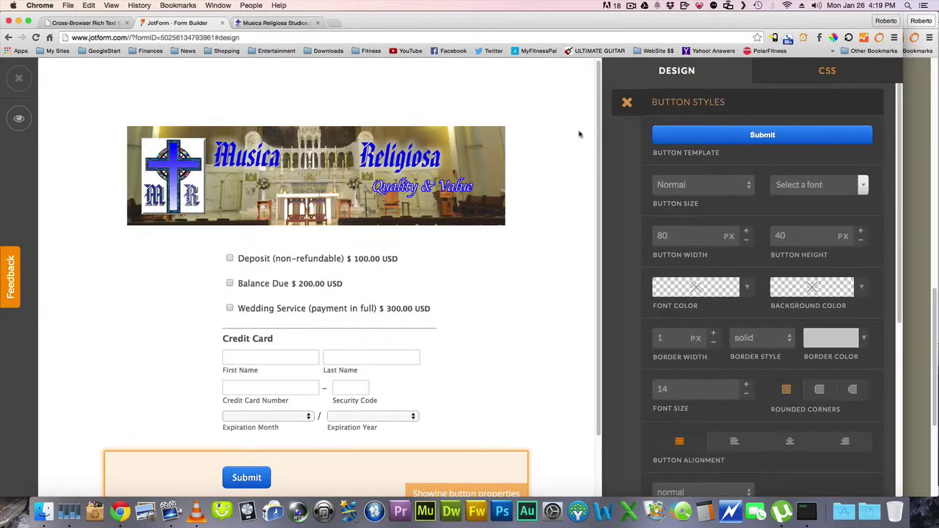
left_click(627, 102)
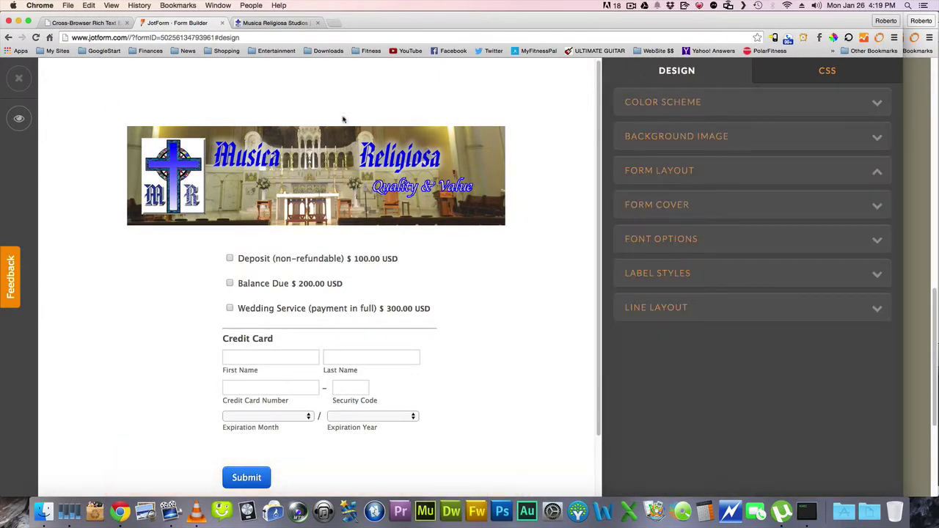
left_click(21, 78)
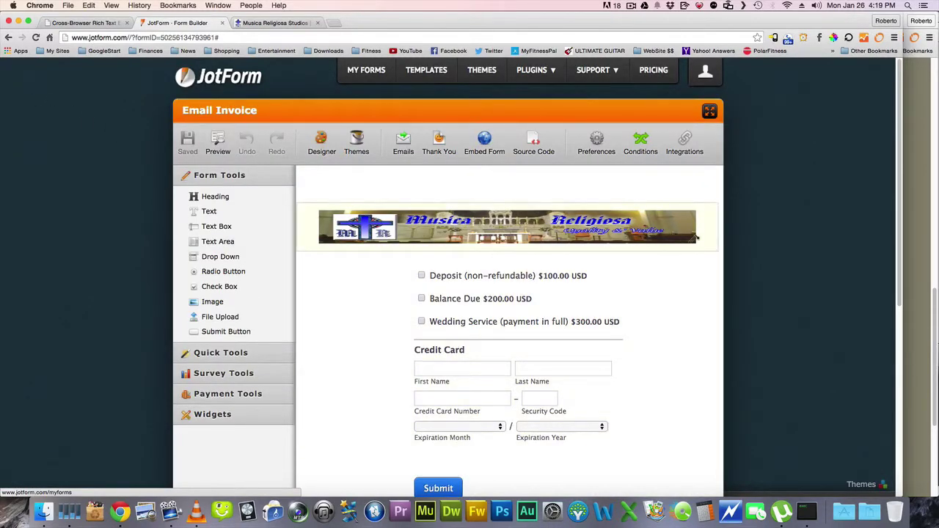
Clear the banner image's fixed 55 height in its properties
left_click(709, 222)
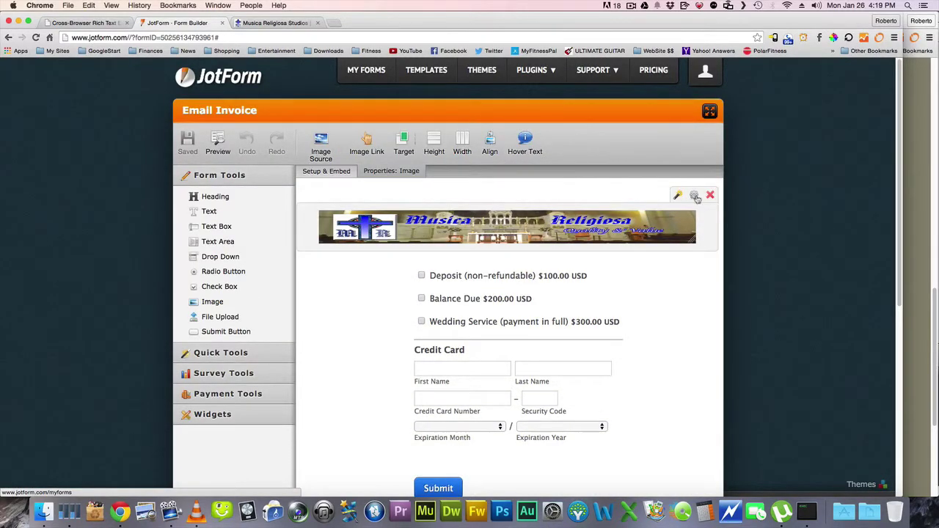
left_click(695, 196)
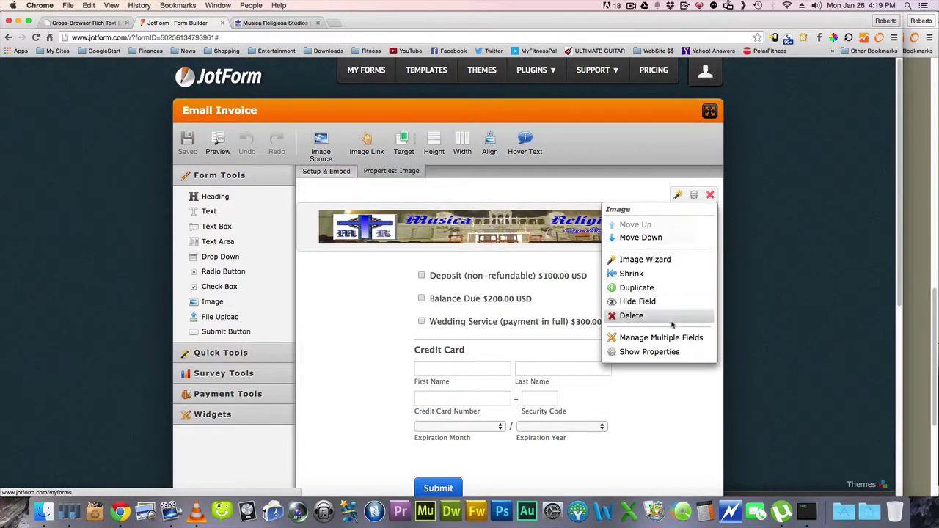
left_click(689, 353)
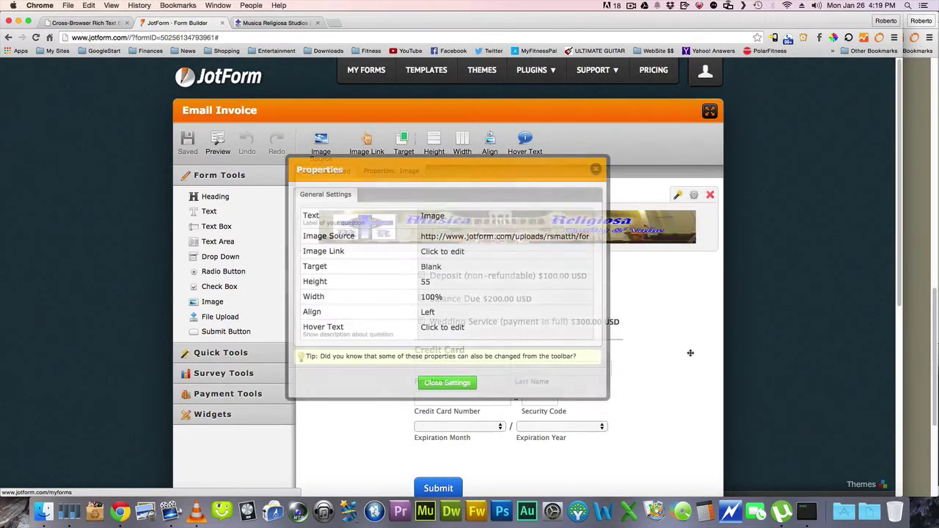
left_click(448, 284)
key("BackSpace")
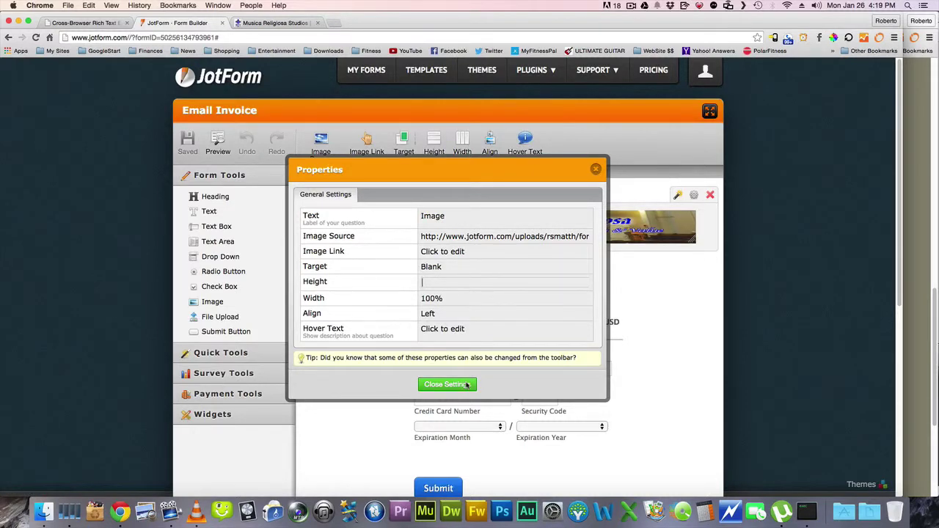
left_click(449, 384)
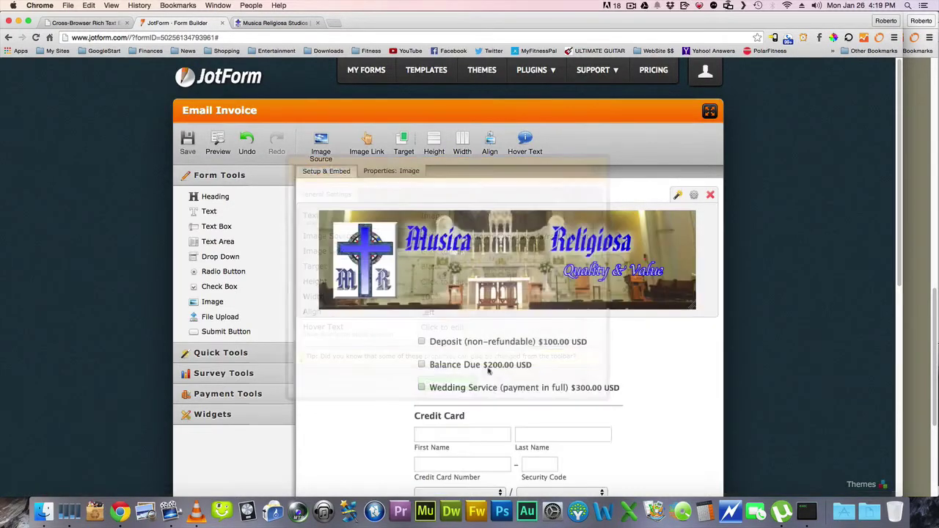
Save the form and bring up its embed Source Code
left_click(186, 143)
scroll(397, 183, "down", 5)
scroll(397, 182, "up", 1)
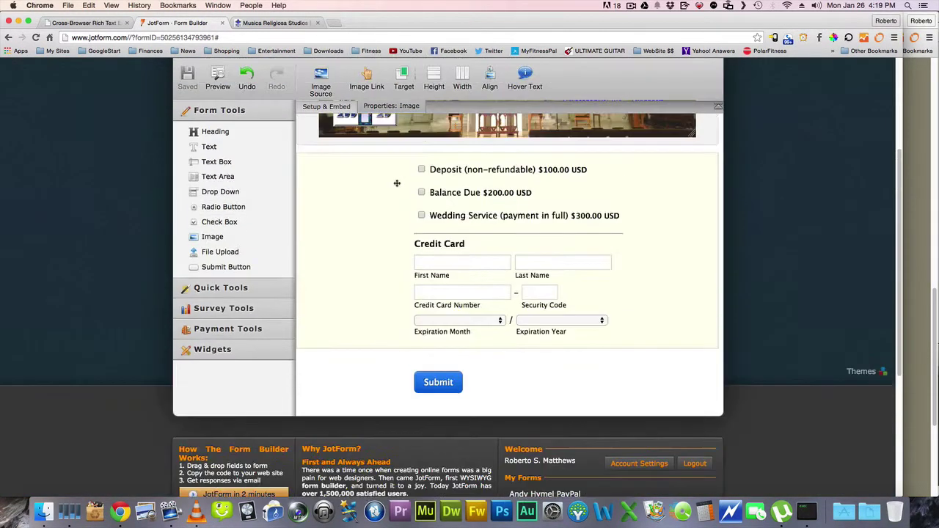
scroll(397, 182, "up", 5)
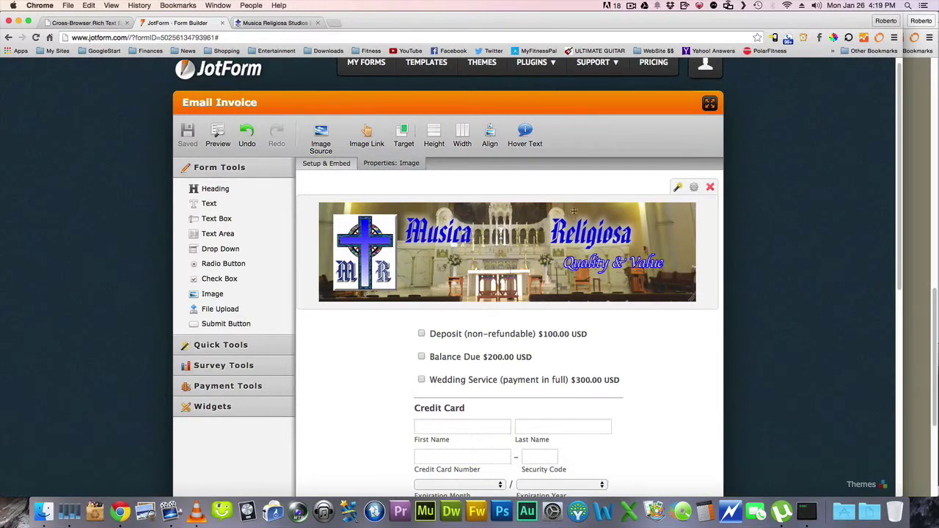
scroll(802, 237, "down", 2)
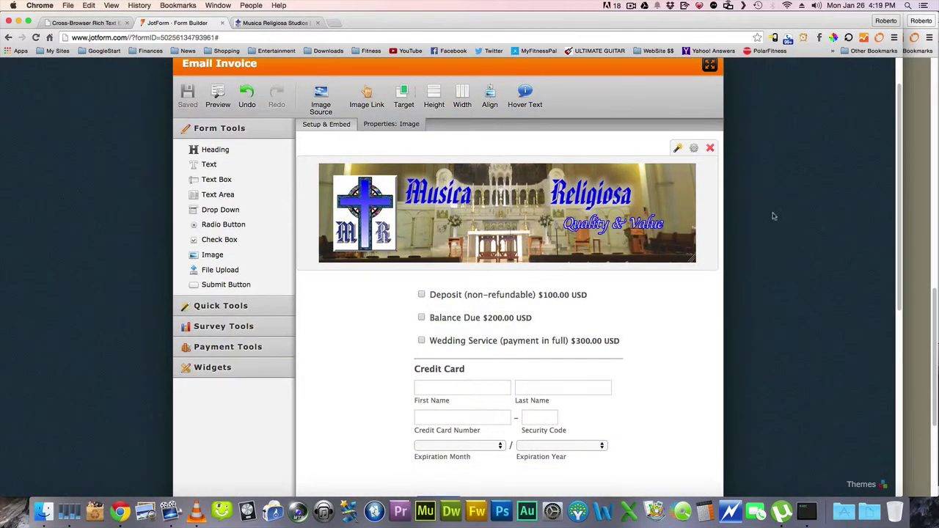
scroll(784, 214, "up", 1)
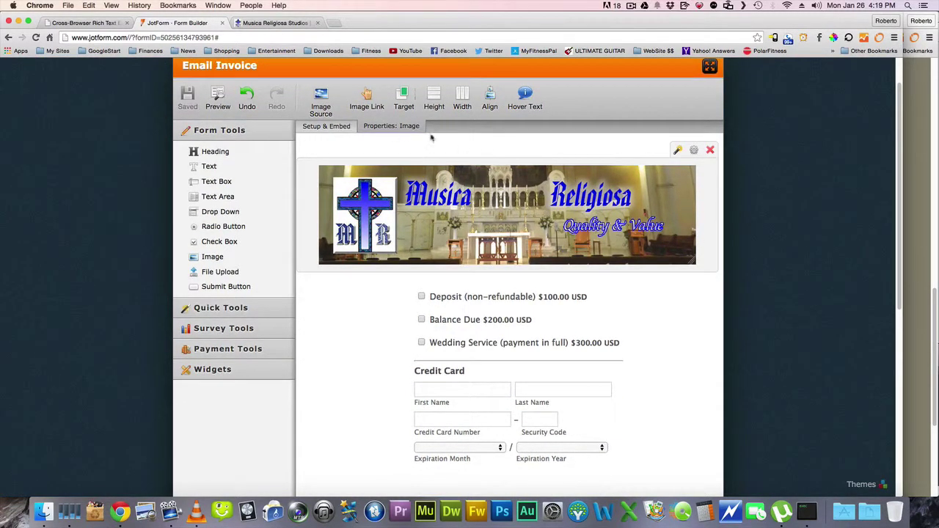
left_click(323, 128)
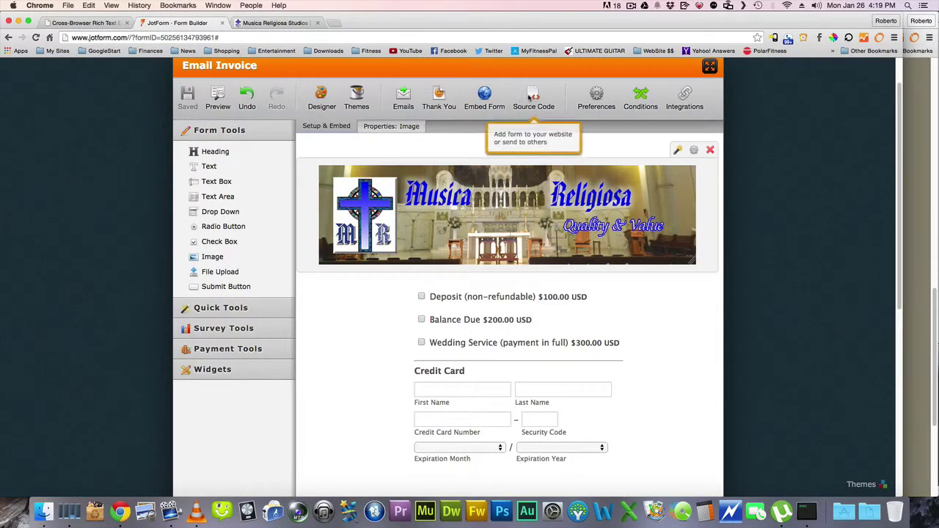
left_click(528, 97)
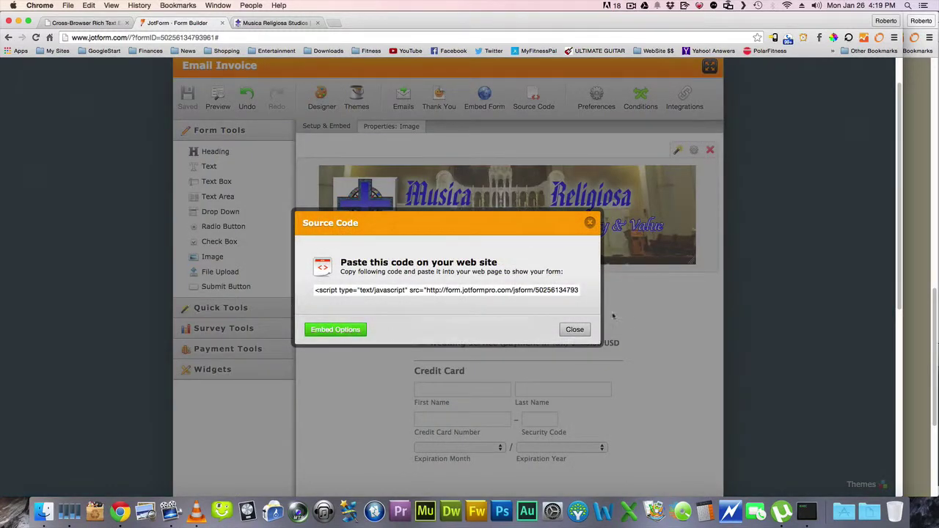
Close the source code, start an e-mail invitation, and enter the client's e-mail address
left_click(575, 330)
left_click(485, 96)
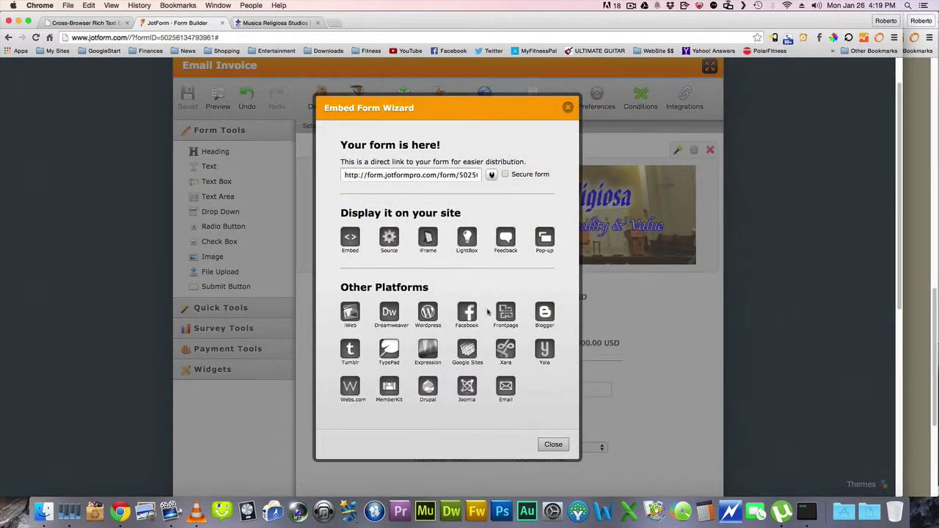
left_click(506, 386)
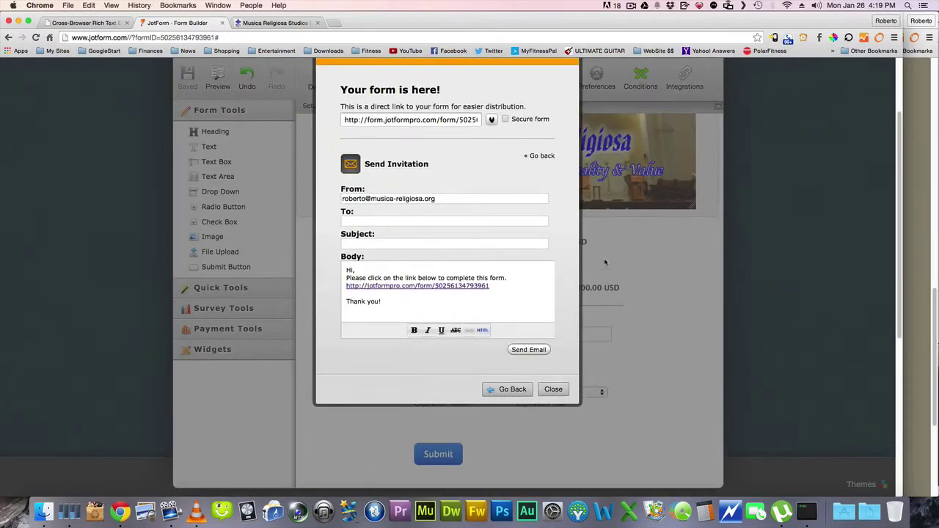
left_click(359, 220)
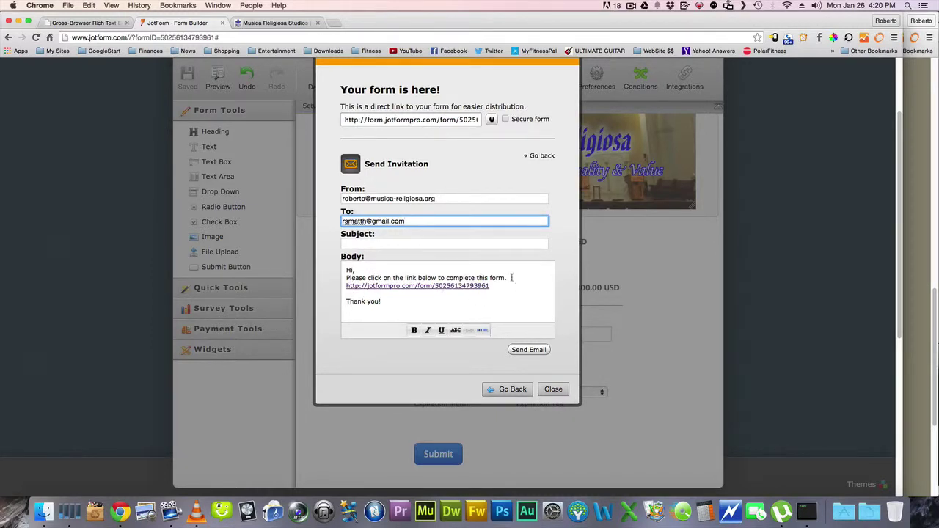
Replace the default greeting lines with 'Dear Mr. and Mrs.'
left_click_drag(511, 277, 355, 258)
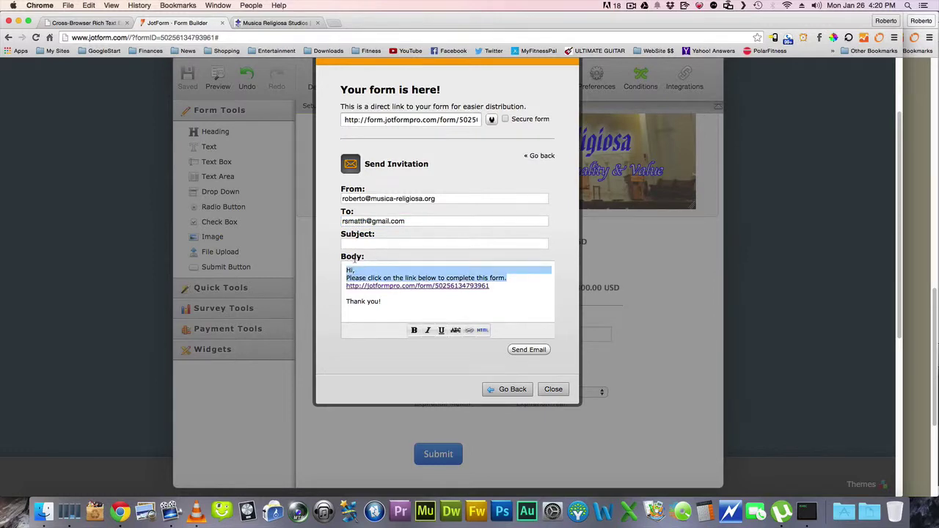
key("BackSpace")
scroll(355, 258, "down", 5)
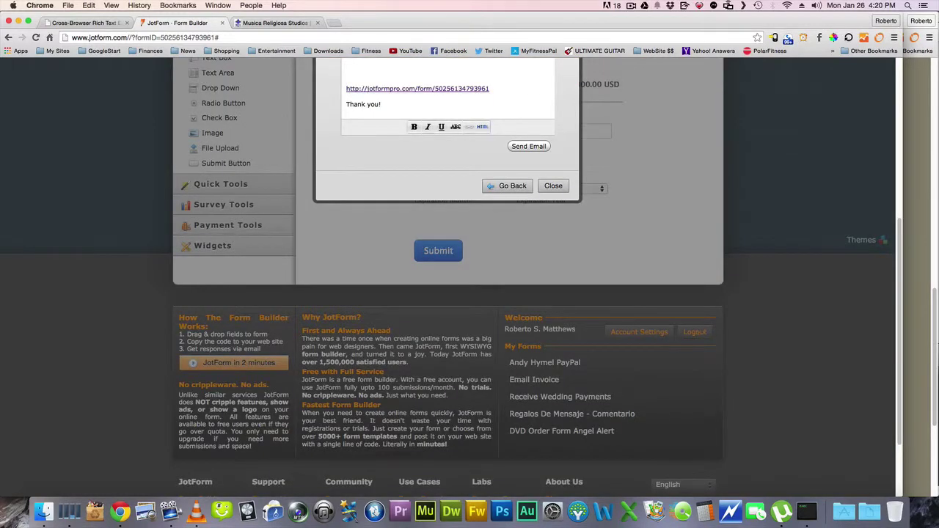
scroll(372, 255, "up", 5)
left_click(361, 238)
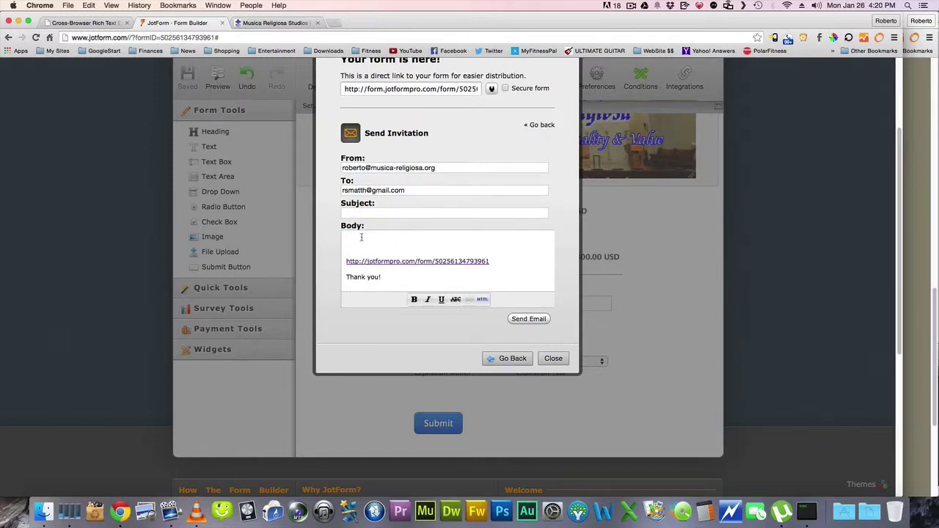
scroll(361, 238, "down", 5)
type("Dea")
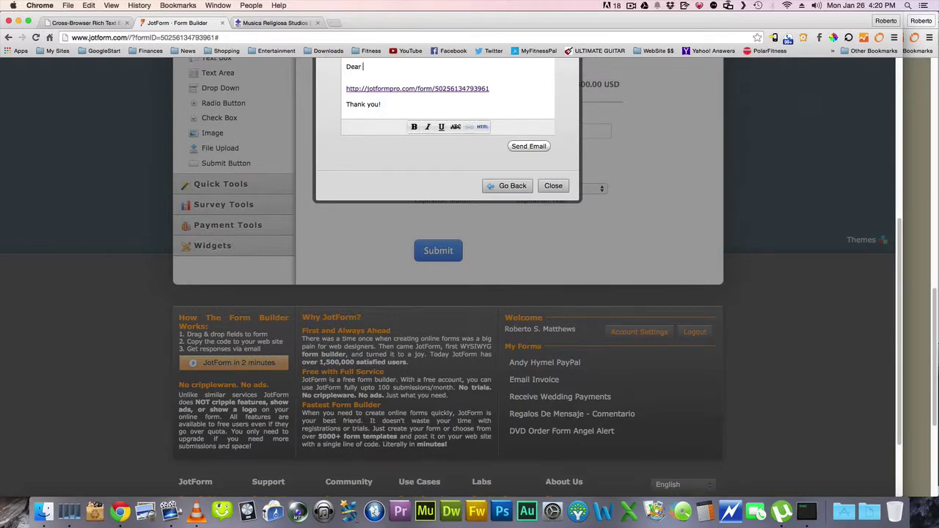
type("r Mr. and Mrs.")
key("Return")
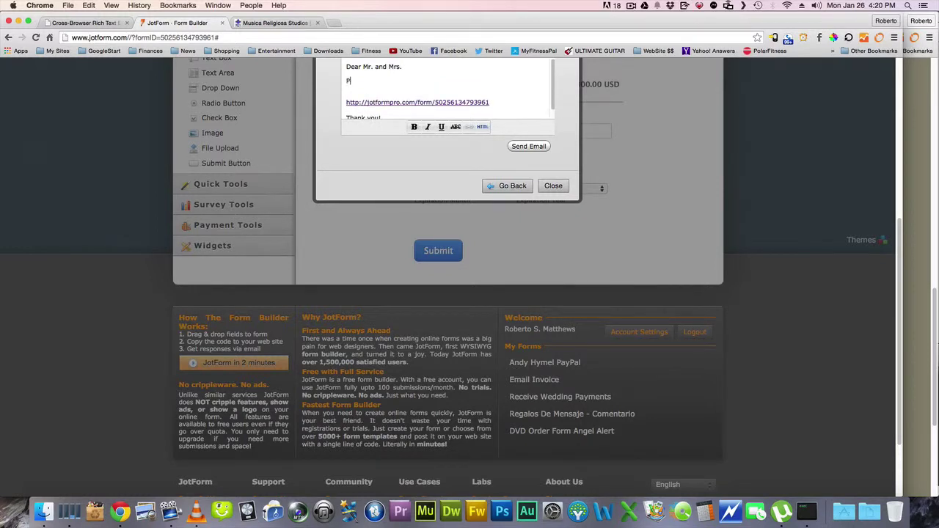
Add a thank-you line and ask the client to follow the link below to make their payment
type("Thank youj for choosing my c")
type("ompany for your needs.")
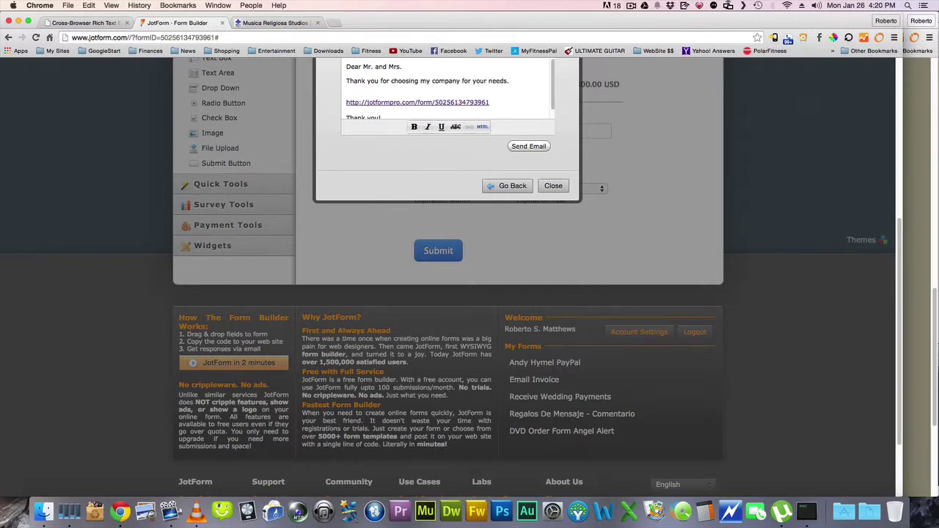
key("Return")
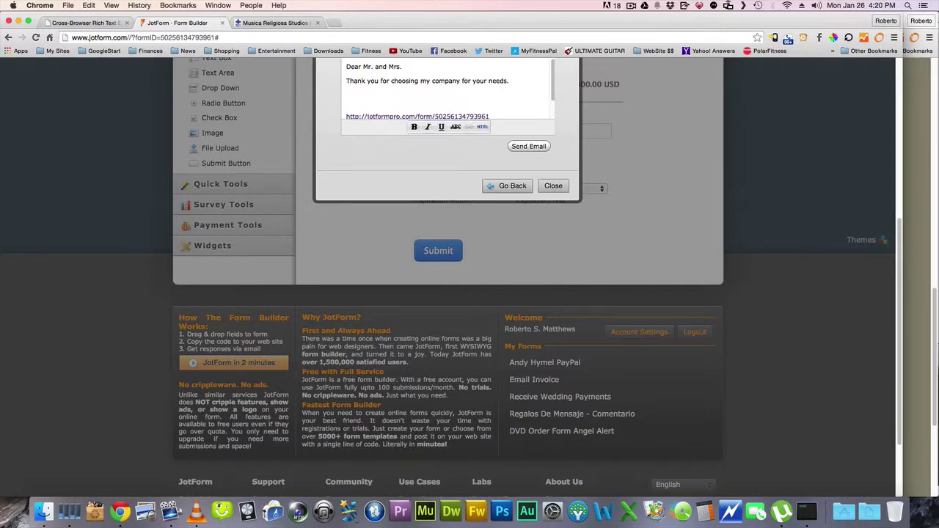
type("Please follow the link bellow to make y")
type("our payment.")
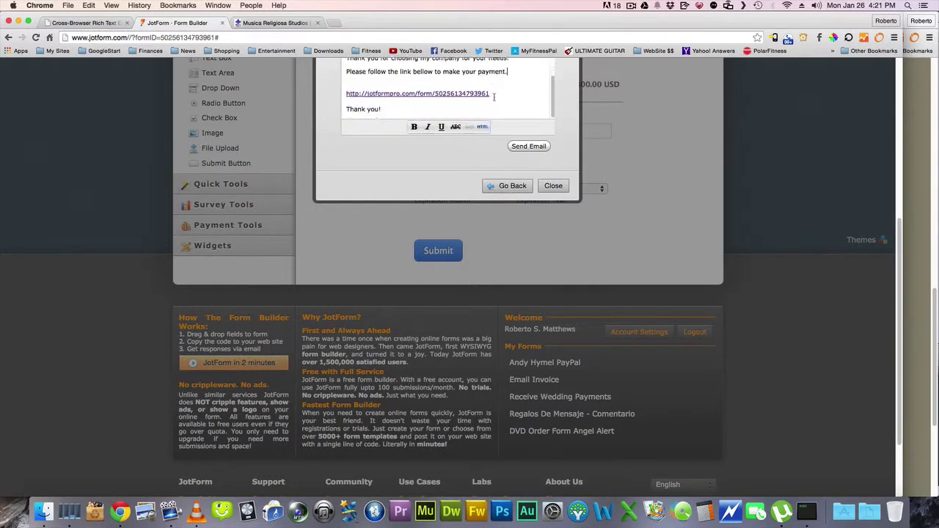
scroll(492, 103, "up", 3)
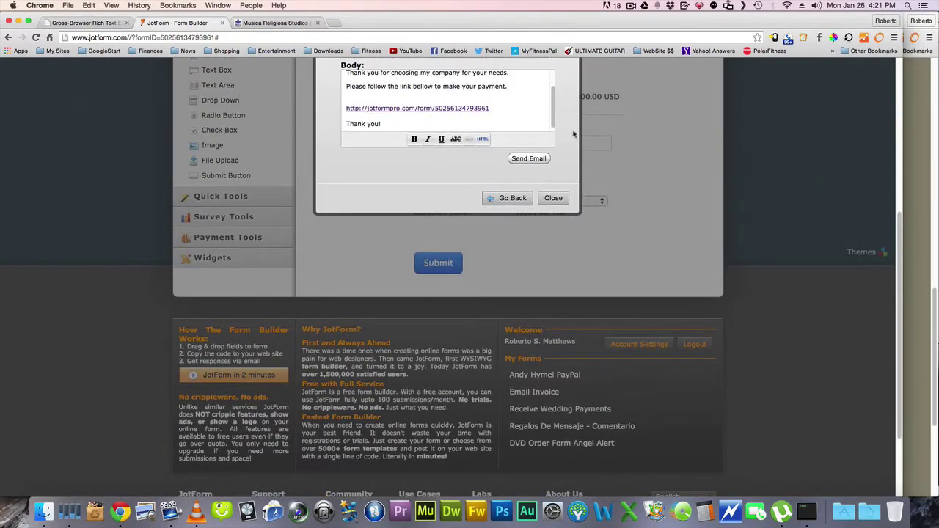
scroll(689, 201, "up", 1)
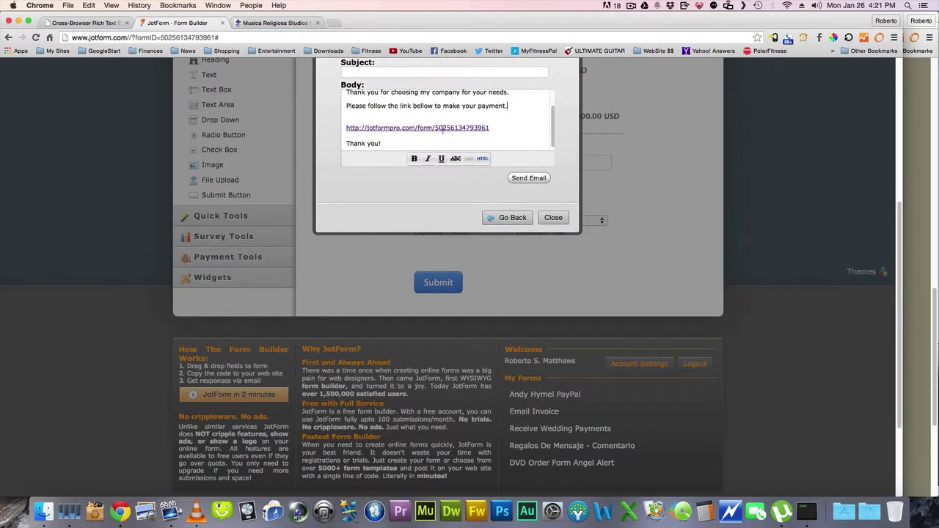
Change the payment link's displayed text to 'Wedding Payment Form' in the email body's HTML source
left_click(482, 159)
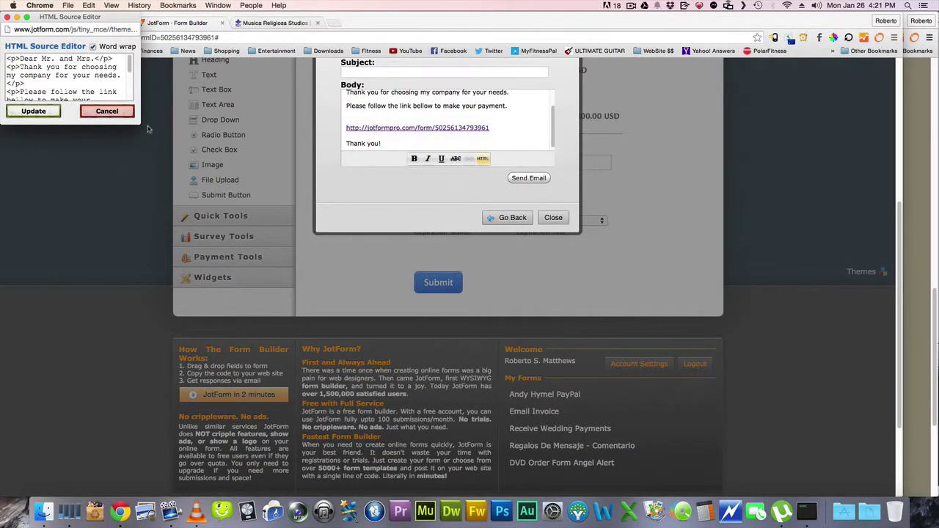
left_click_drag(139, 123, 426, 320)
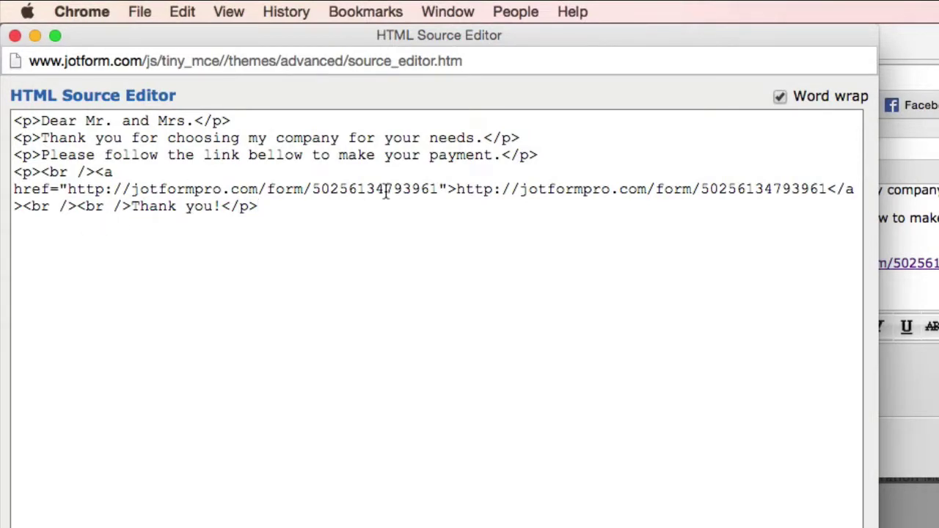
left_click_drag(461, 189, 549, 189)
left_click(712, 189)
left_click_drag(828, 190, 456, 189)
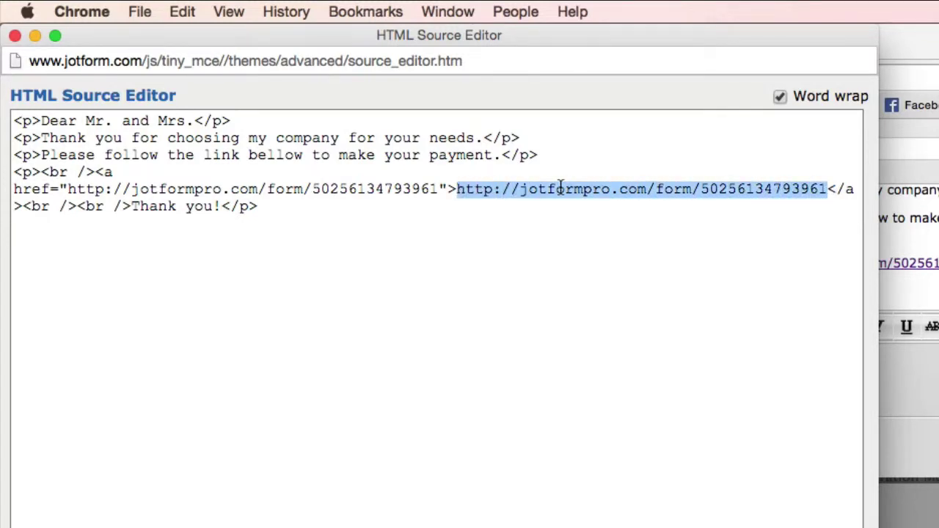
type("Wedding Payme")
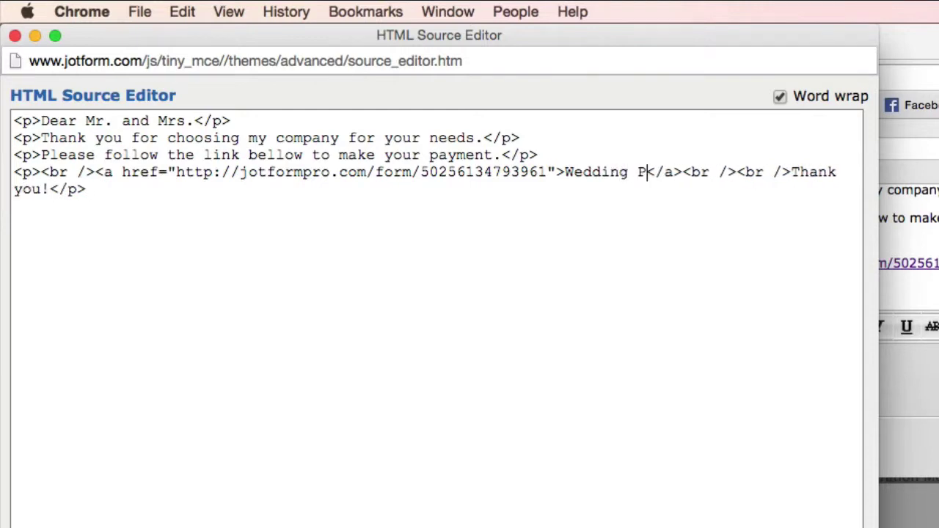
type("nt Form")
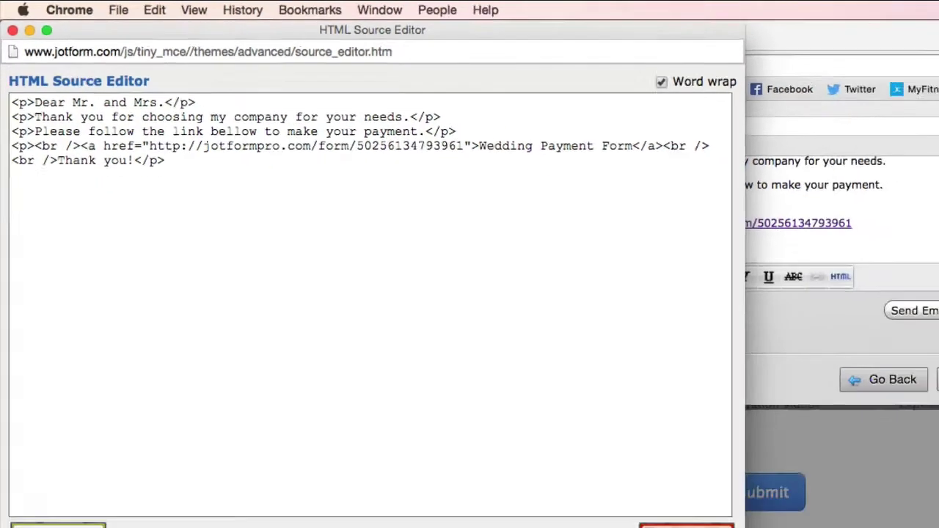
left_click(112, 299)
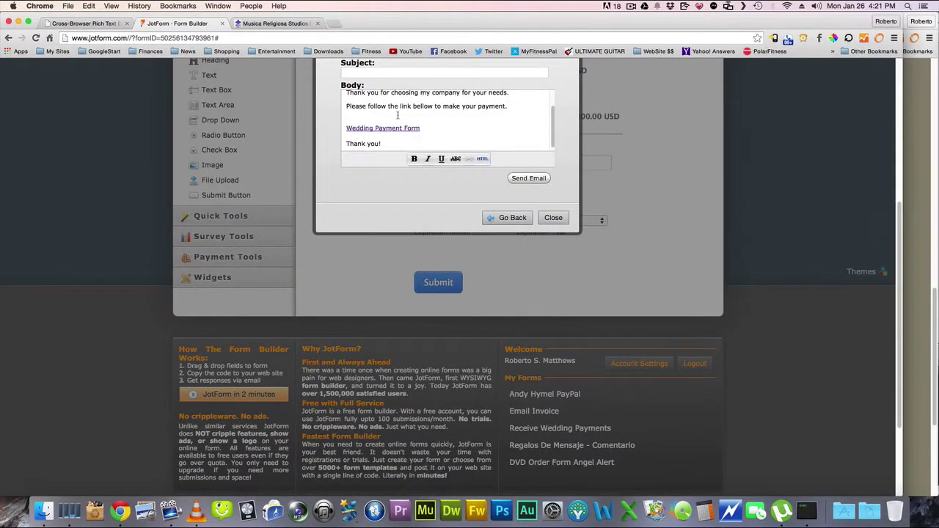
Remove the blank line above the link and send the invitation email to the client
key("BackSpace")
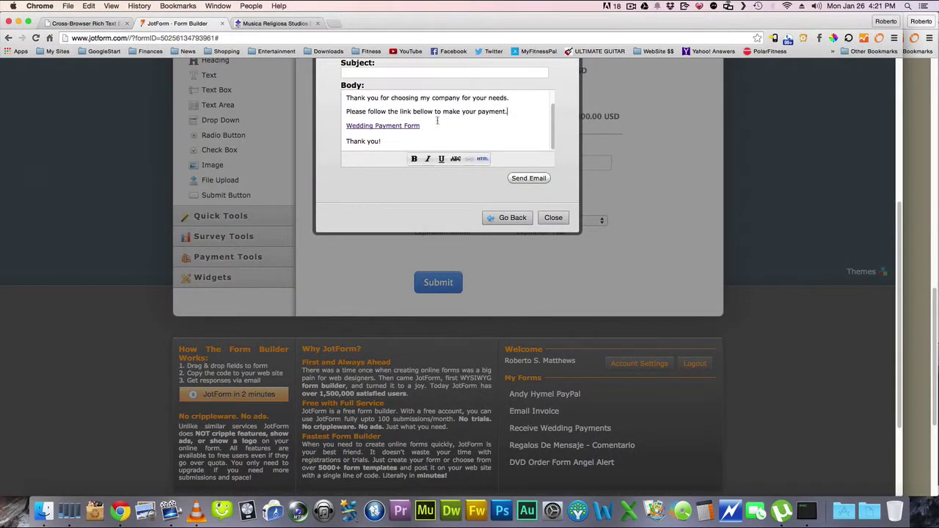
scroll(579, 195, "up", 2)
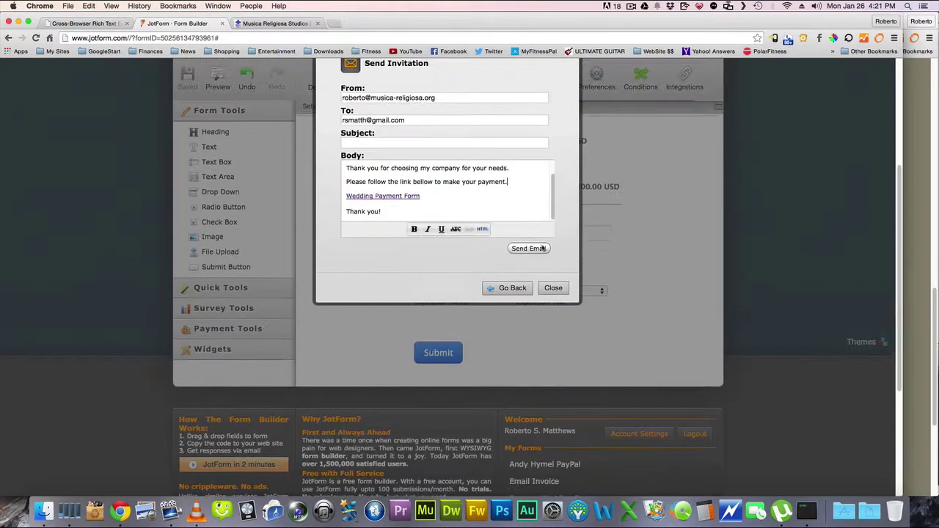
left_click(538, 250)
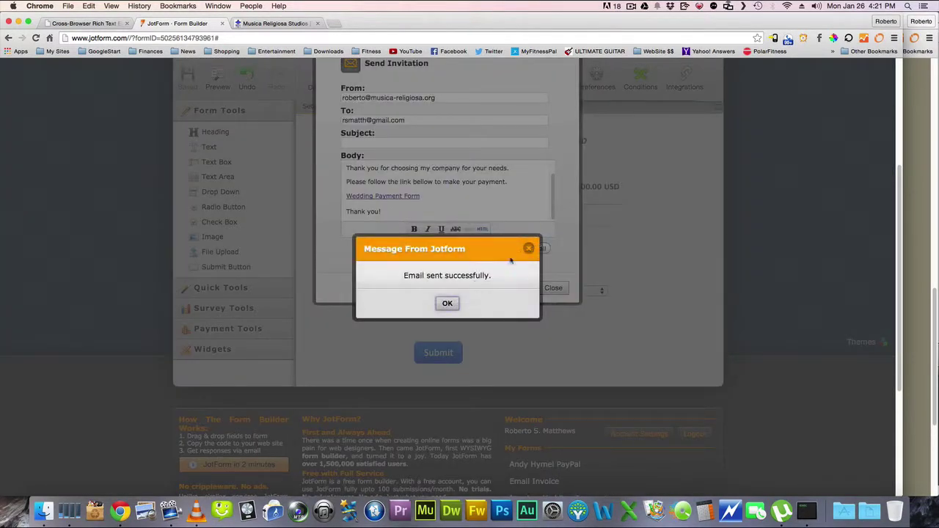
left_click(447, 303)
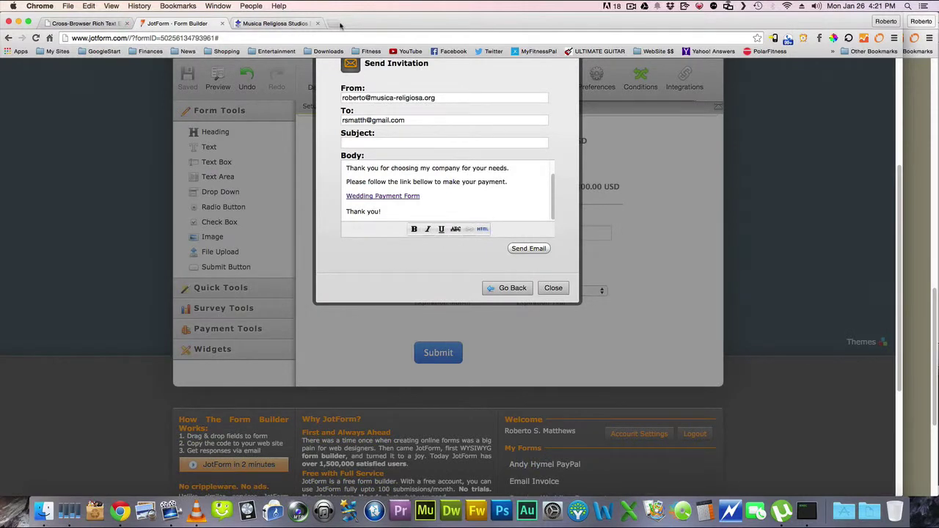
left_click(334, 23)
Check in Gmail that the no-subject invitation arrived with its link, then return to JotForm
left_click(99, 51)
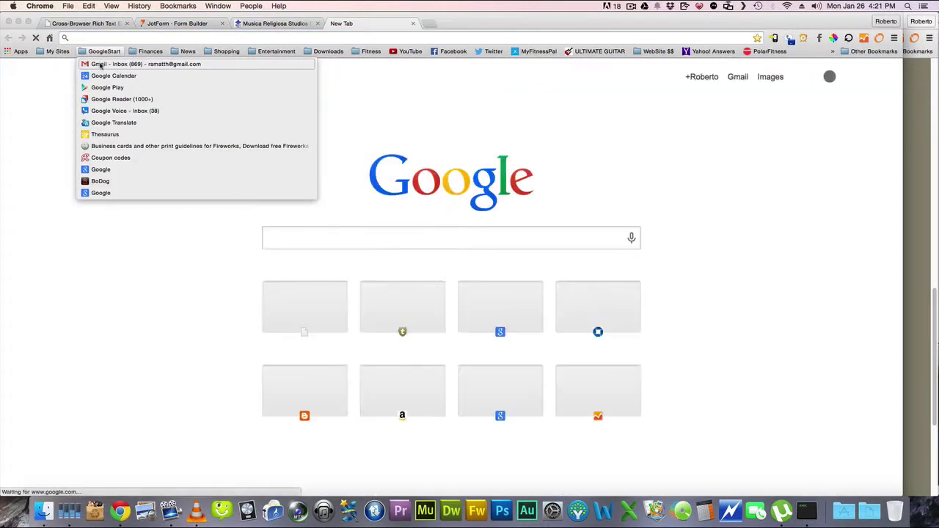
left_click(132, 64)
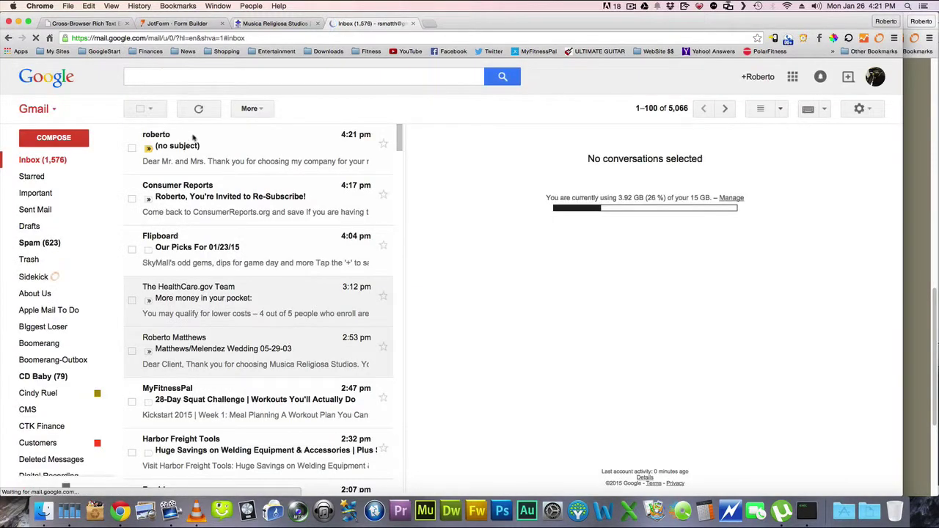
left_click(235, 146)
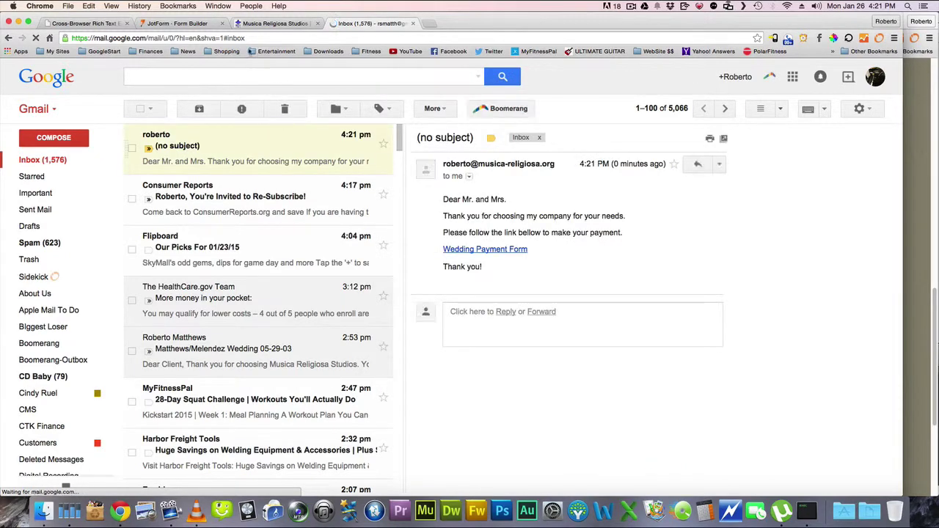
left_click(173, 28)
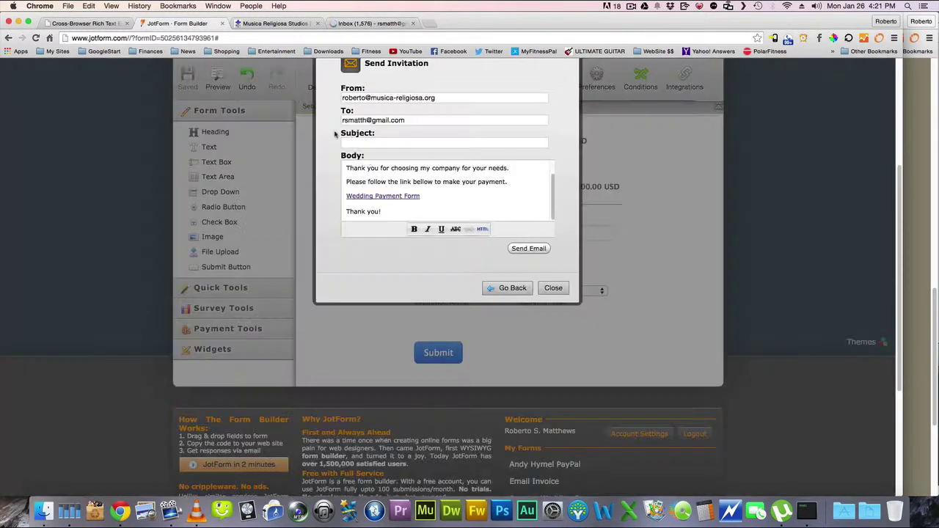
Give the invitation a subject naming the couple's wedding and 01-01-15, then resend it
left_click(376, 146)
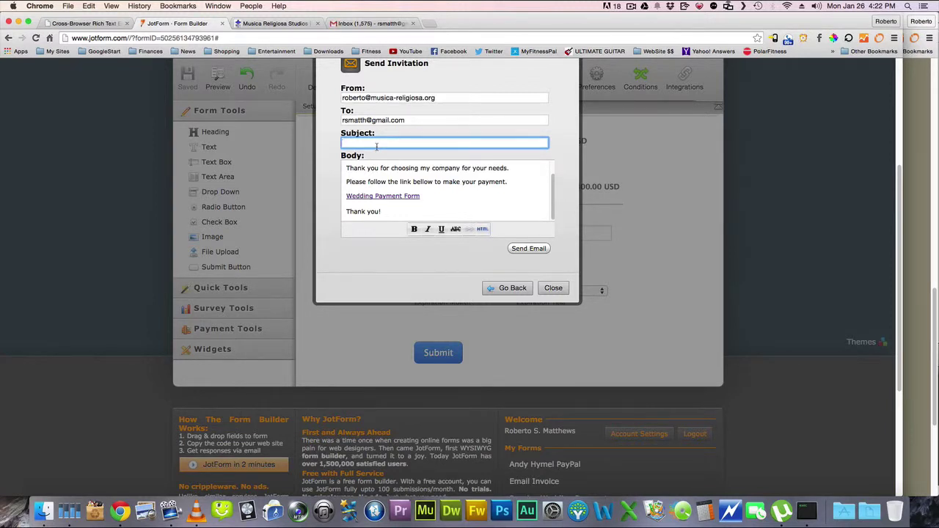
type("Mr.")
key("BackSpace")
key("BackSpace")
key("BackSpace")
key("BackSpace")
key("BackSpace")
key("BackSpace")
type("tthews/Matthews Wedding 01-01-15")
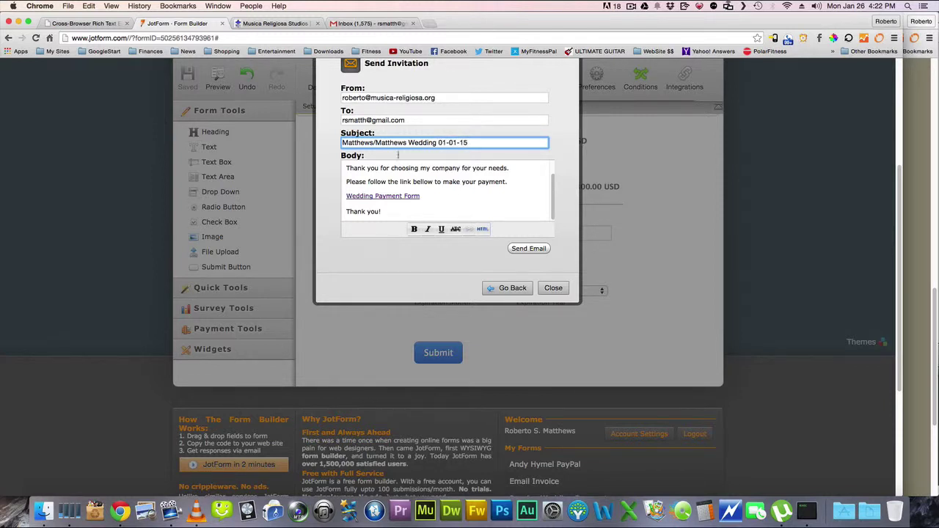
left_click(527, 248)
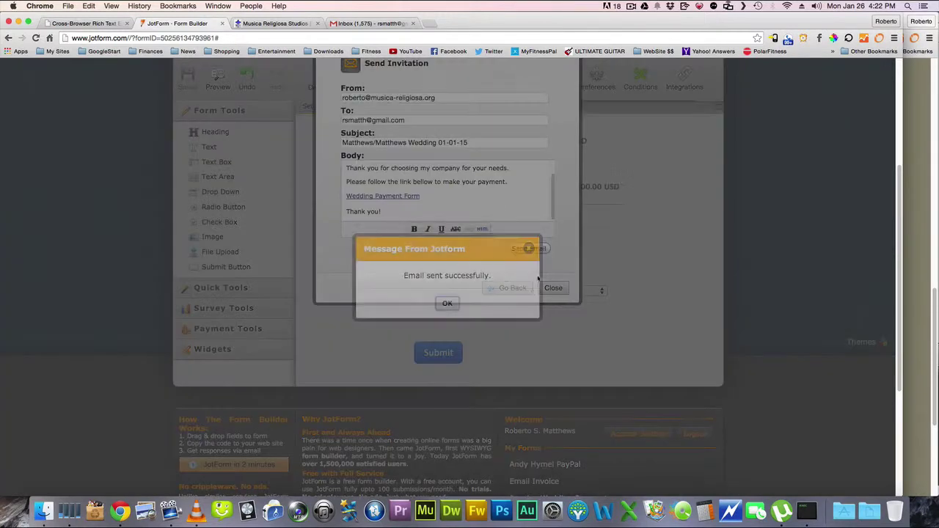
left_click(454, 304)
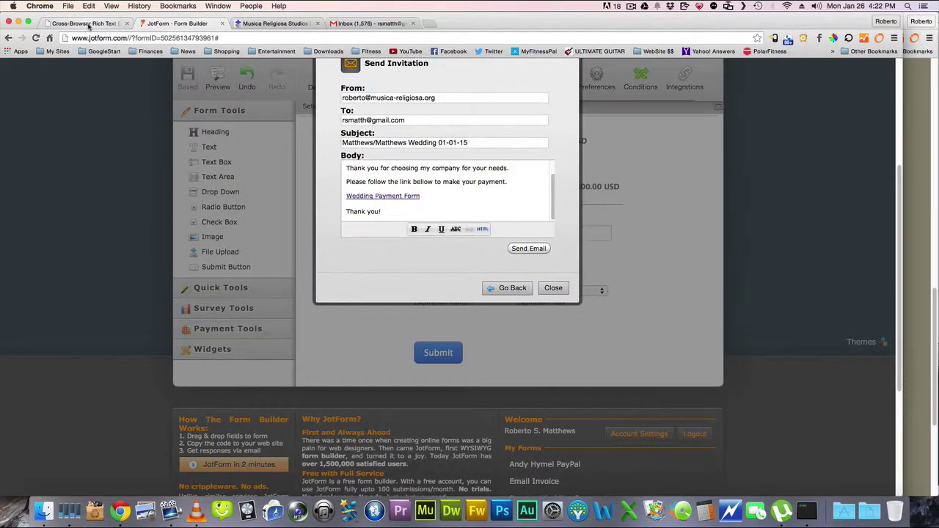
Open the resent wedding email in Gmail, review the linked payment form, then close that page
left_click(88, 24)
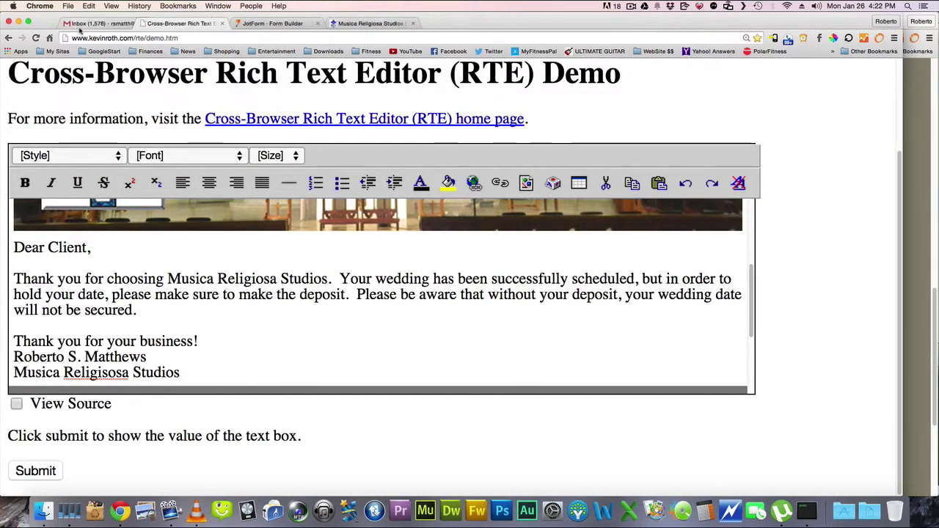
left_click(80, 24)
left_click(221, 148)
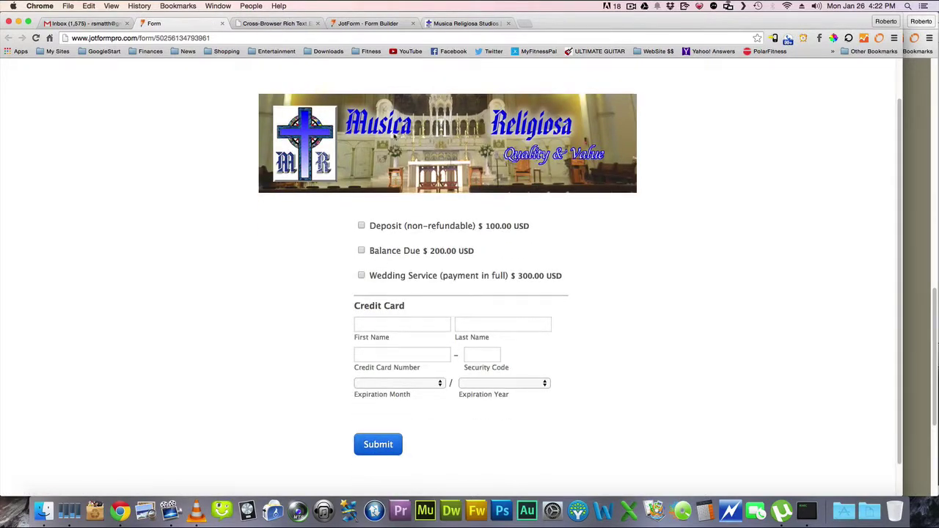
scroll(499, 215, "down", 1)
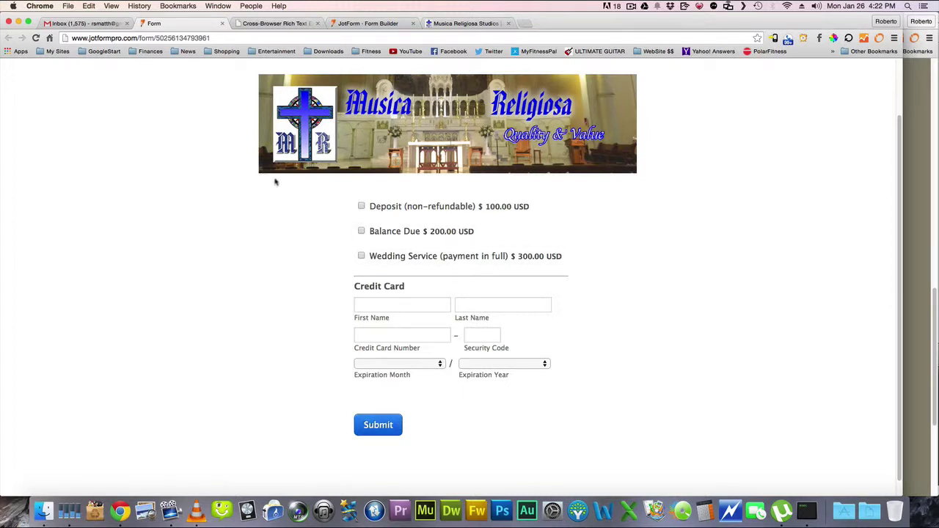
left_click(223, 22)
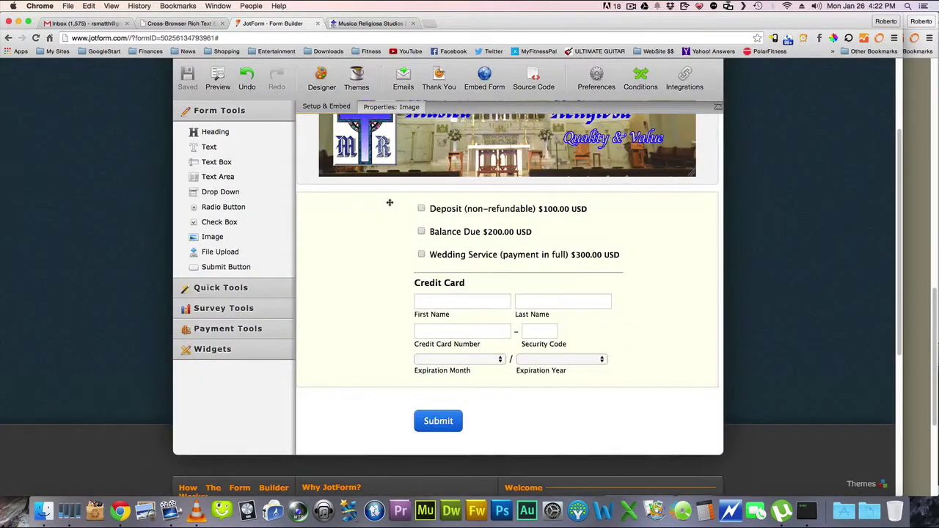
Expand Payment Tools in the Form Builder to list PayPal, Stripe and Authorize.Net
left_click(248, 331)
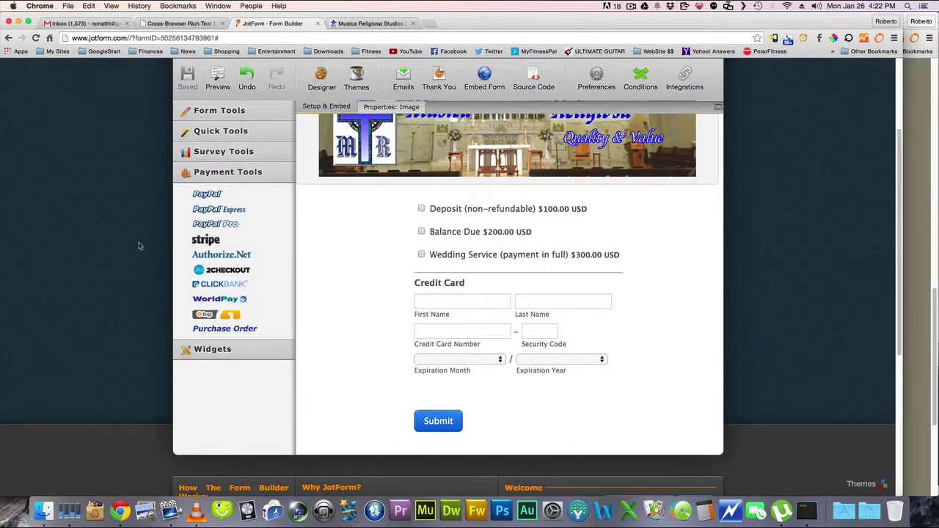
scroll(140, 236, "up", 1)
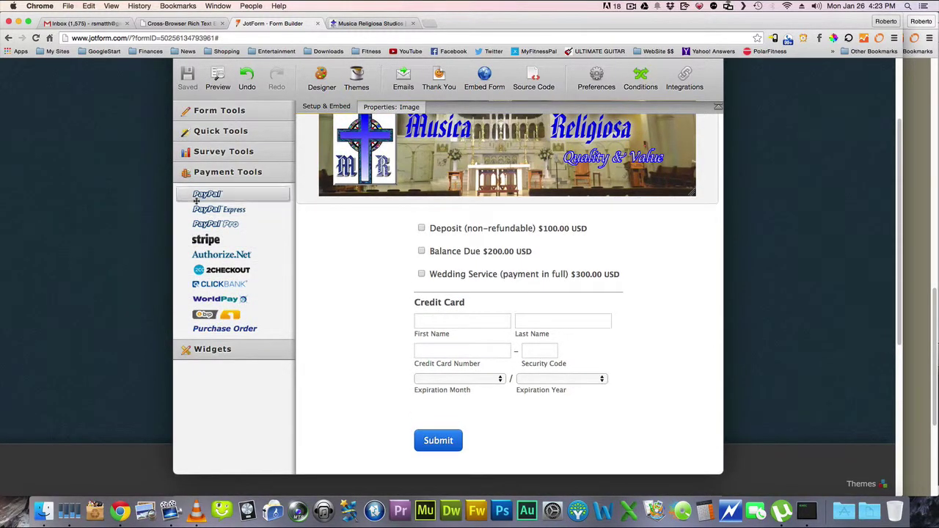